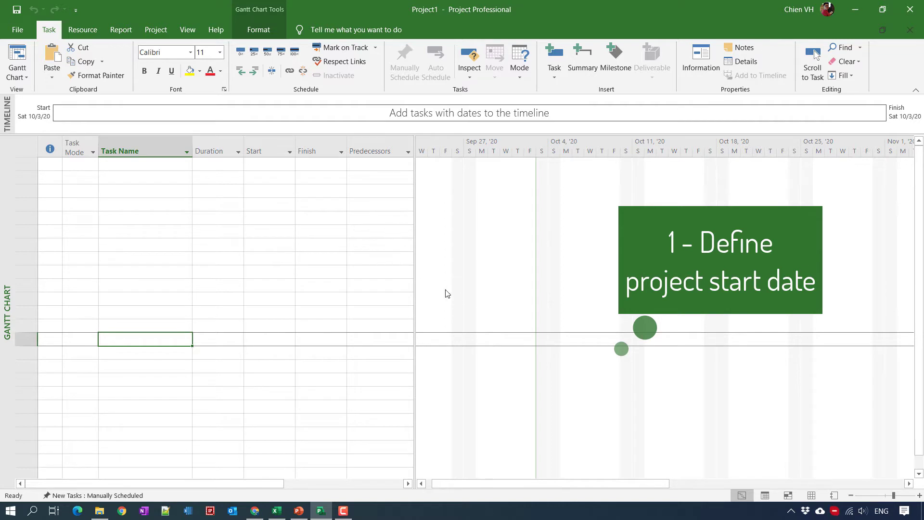
Set the project's start date to Monday, October 19, 2020 in the project information.
click(152, 32)
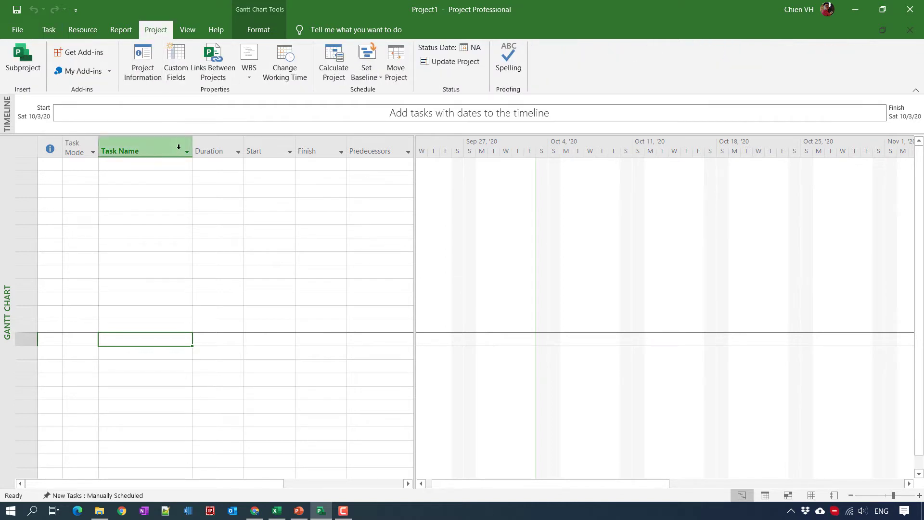
click(138, 57)
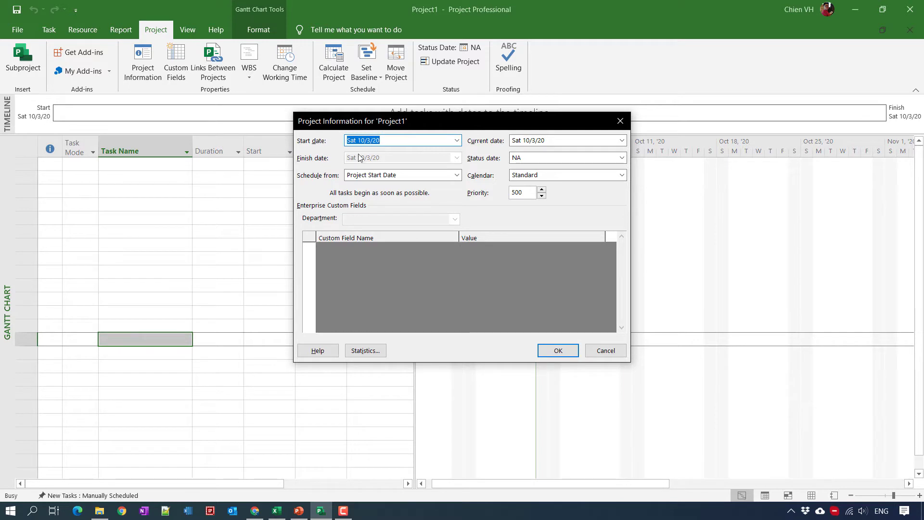
click(457, 140)
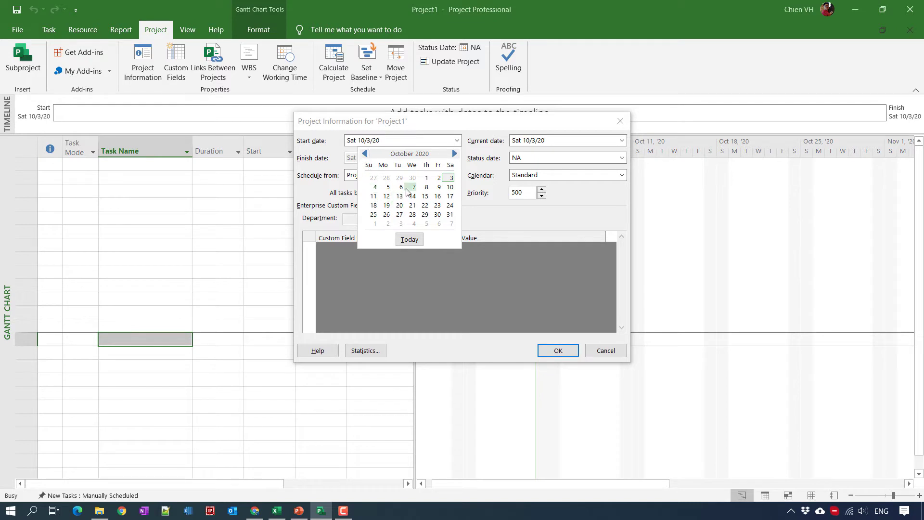
click(388, 210)
click(556, 350)
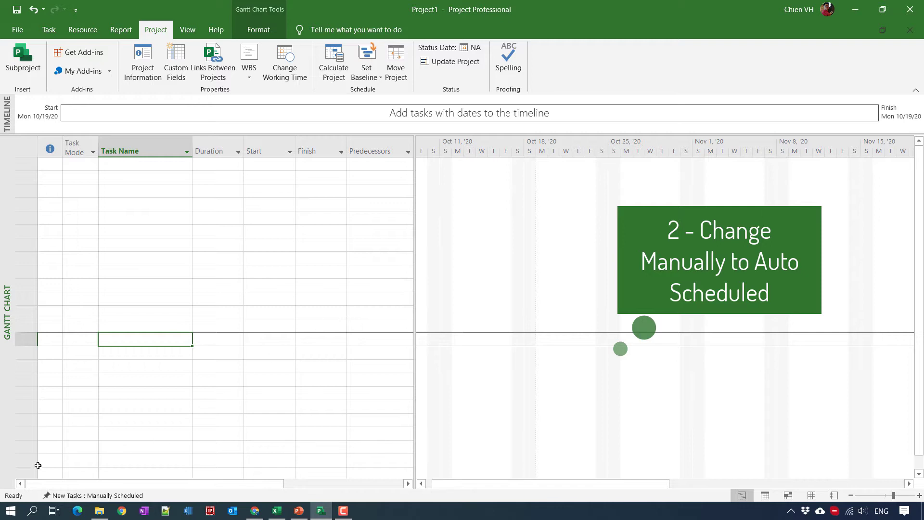
Set the scheduling mode for new tasks to Auto Scheduled.
click(64, 496)
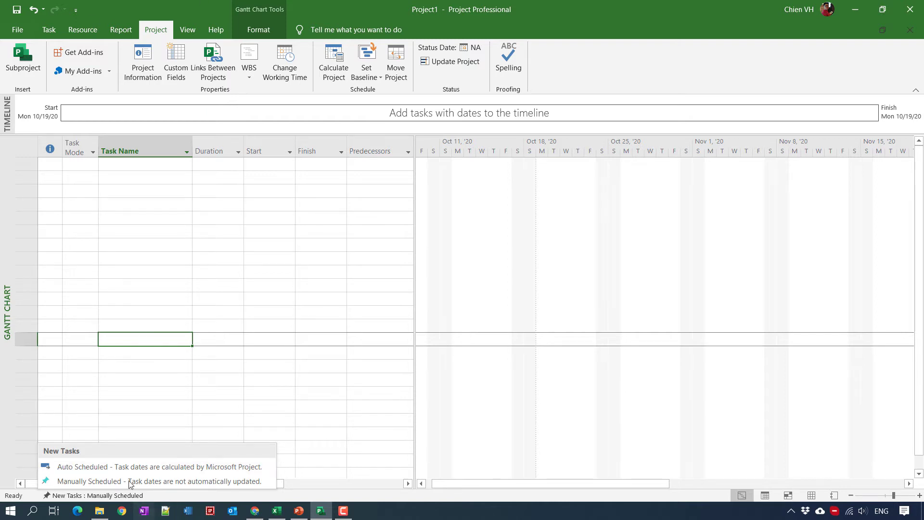
click(90, 465)
click(152, 385)
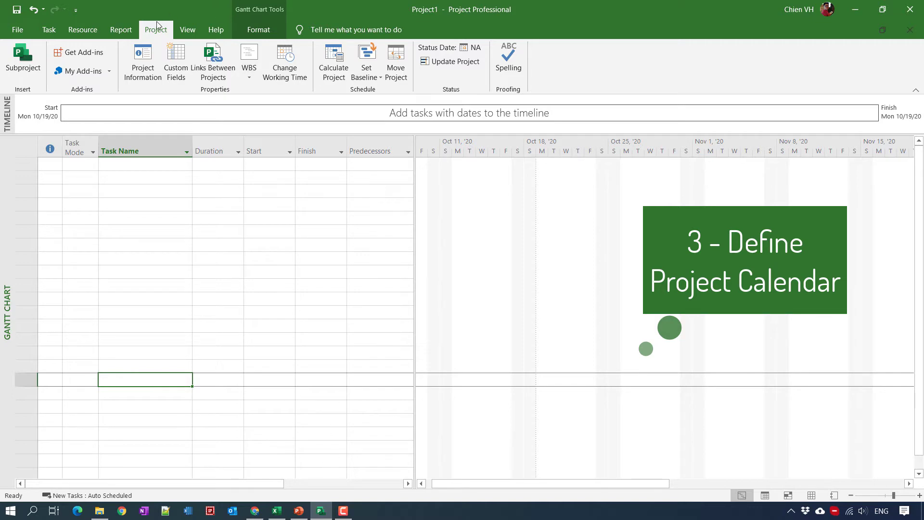
Open the working time settings and review the list of available base calendars.
click(284, 61)
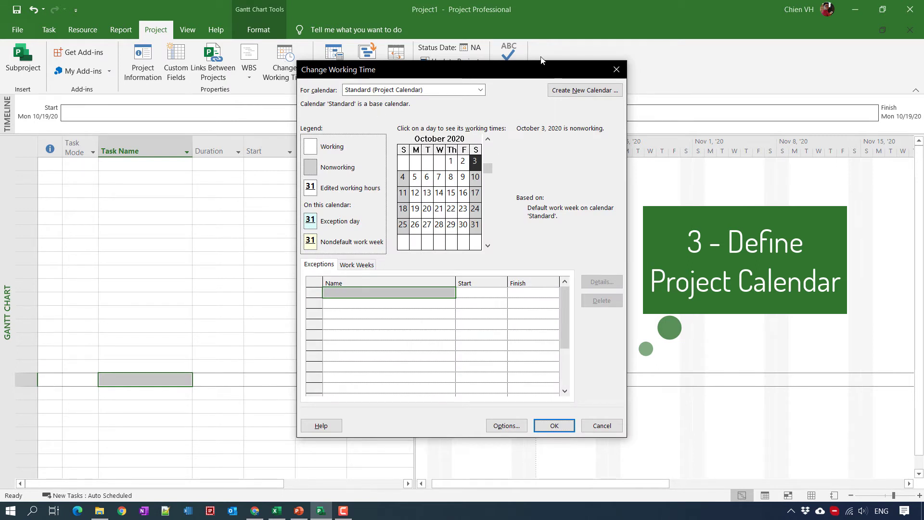
drag(514, 76, 511, 94)
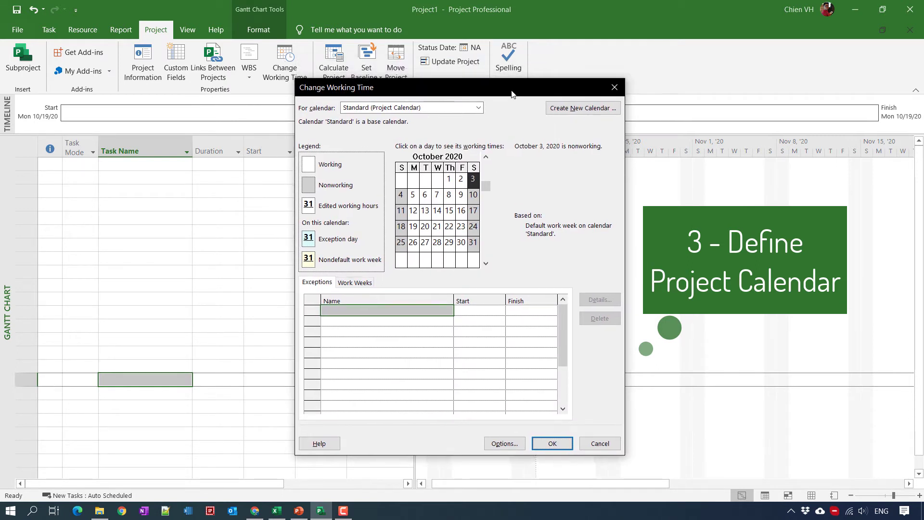
click(479, 108)
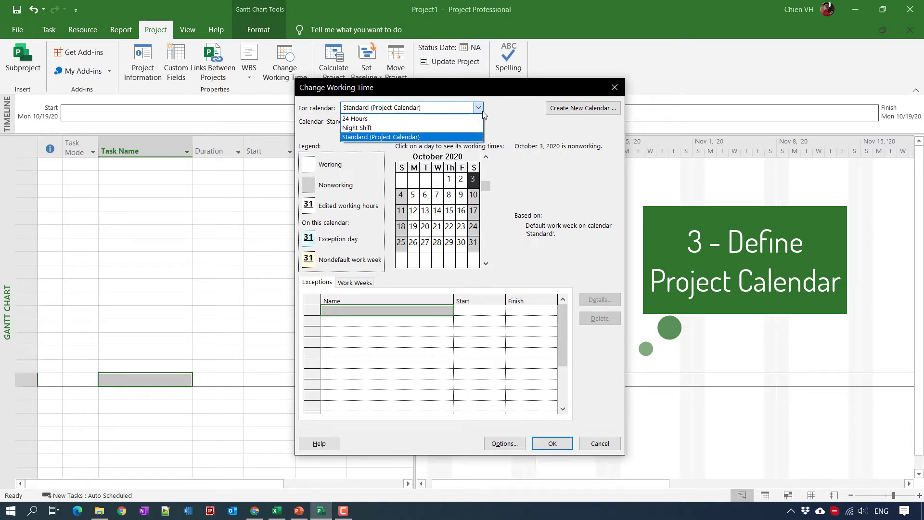
click(482, 112)
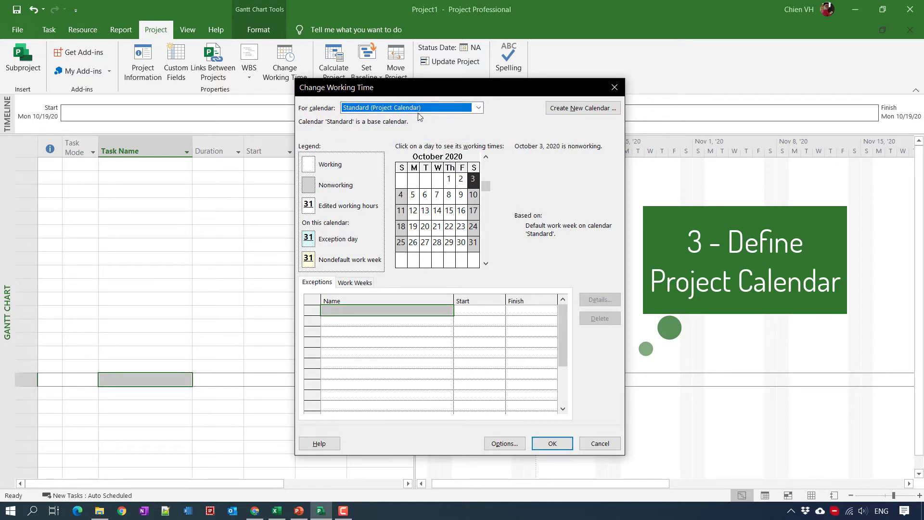
click(479, 108)
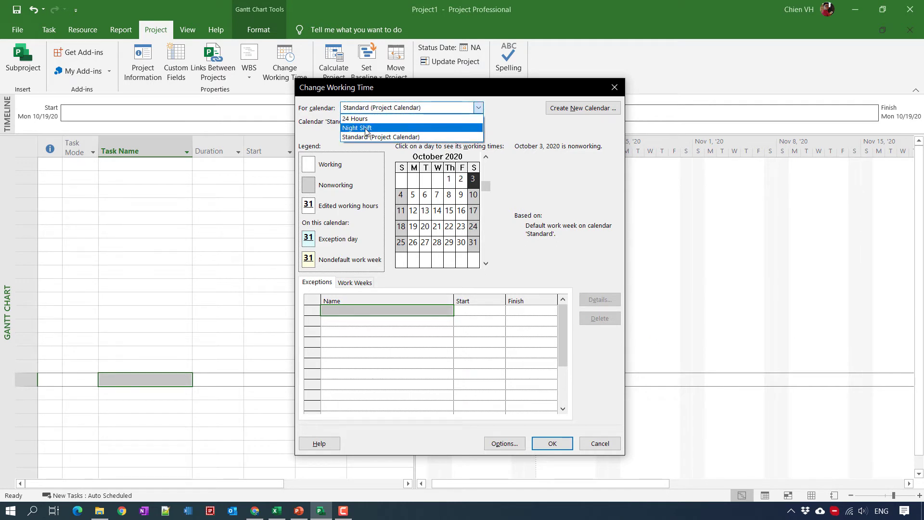
click(503, 122)
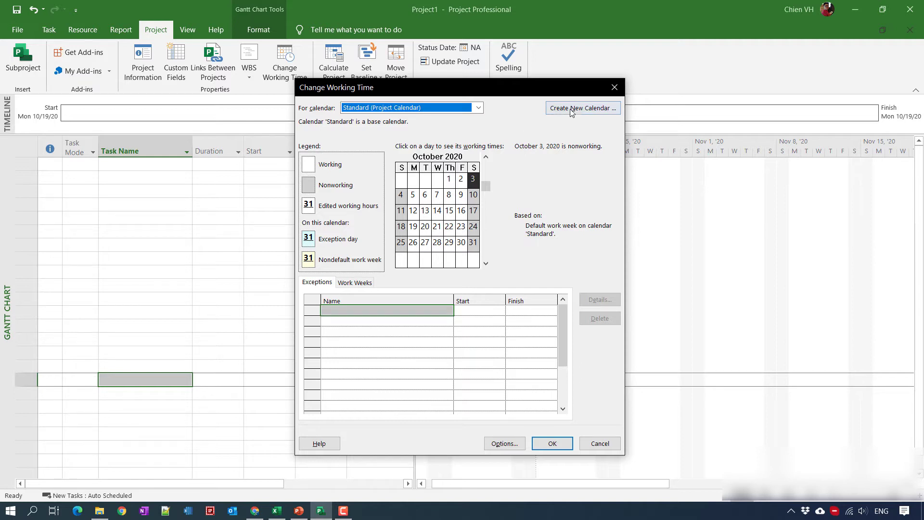
Look at the options for creating a new base calendar, and leave the working time settings without changes.
click(591, 111)
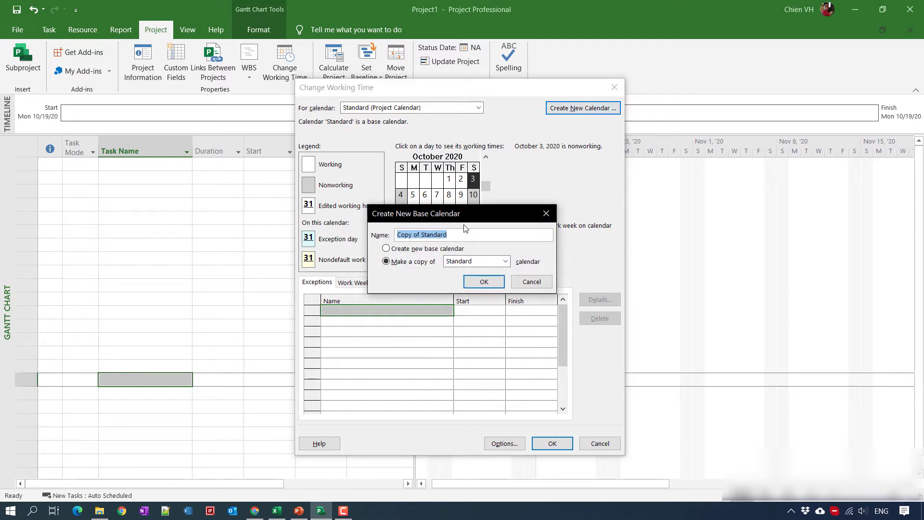
click(531, 282)
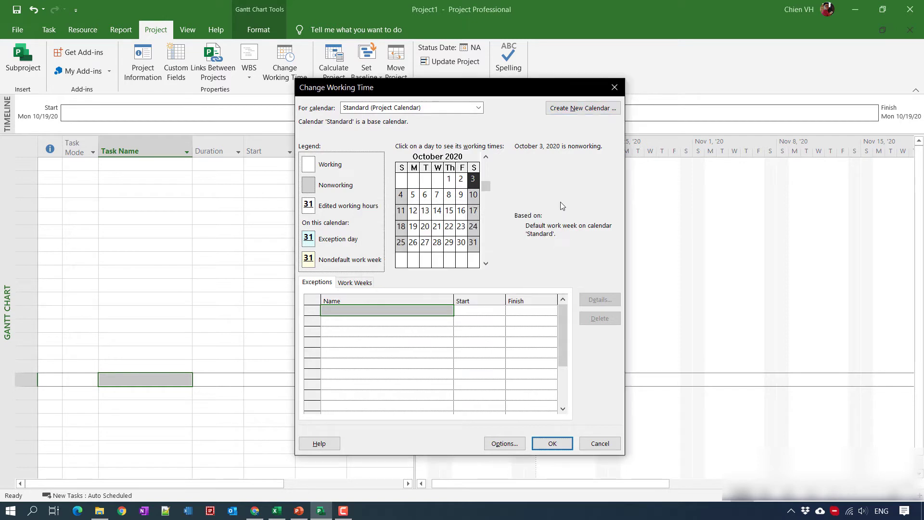
click(615, 88)
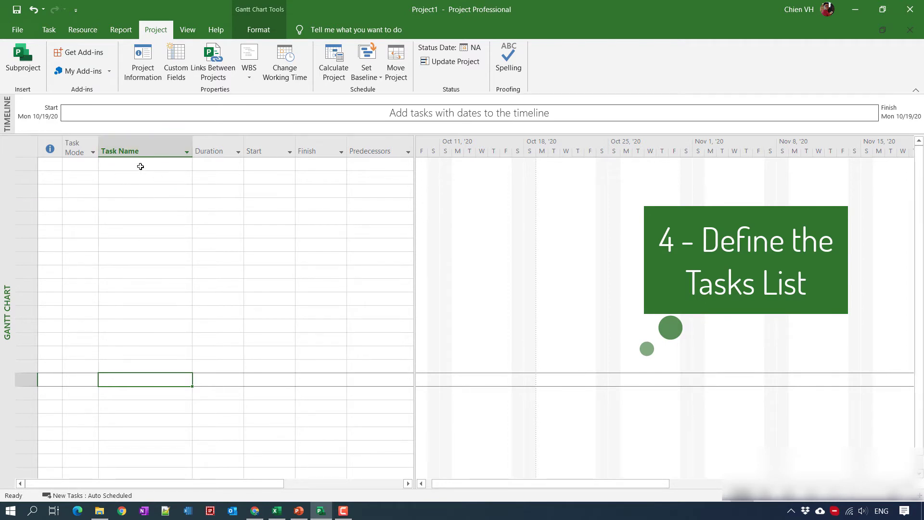
Enter a task named Task 1 in the first row of the task list.
click(140, 163)
text(Task )
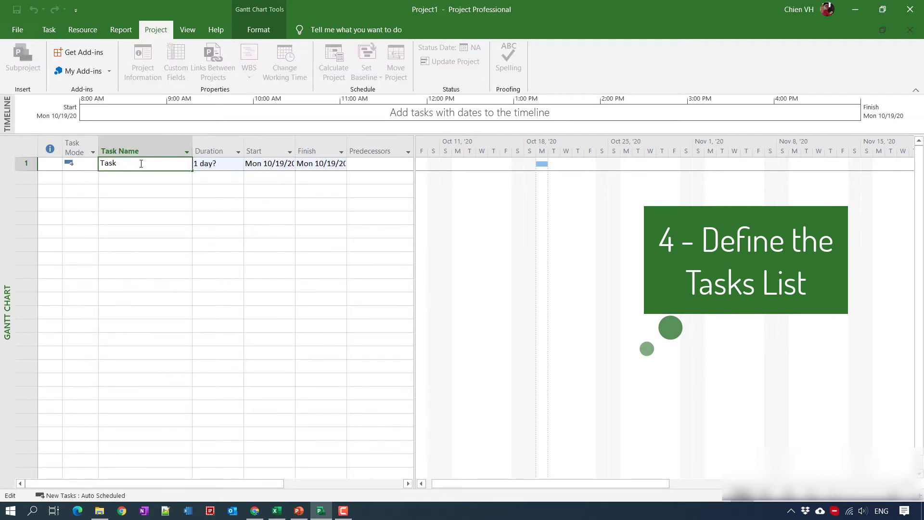
text(1)
key(Return)
Add a second task directly below the first and name it Task 2.
text(Tas)
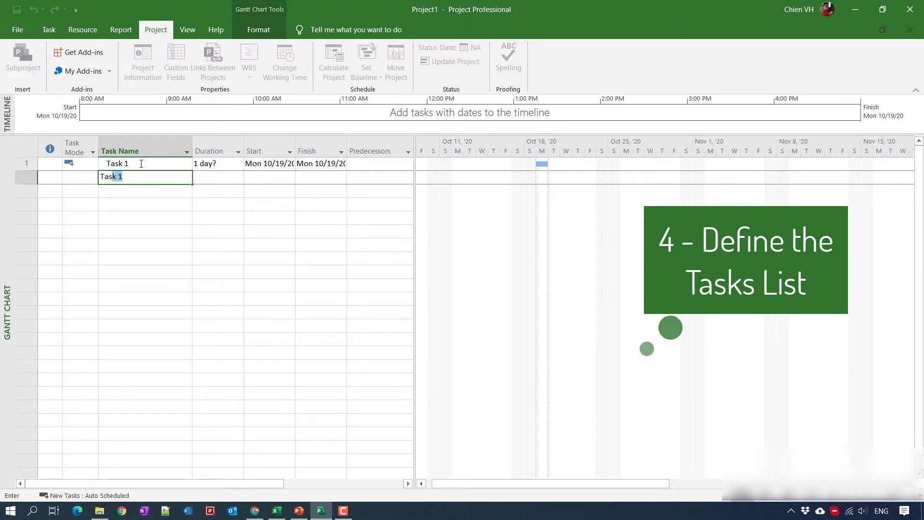
key(Tab)
key(Tab)
key(Tab)
key(Tab)
key(Tab)
key(Tab)
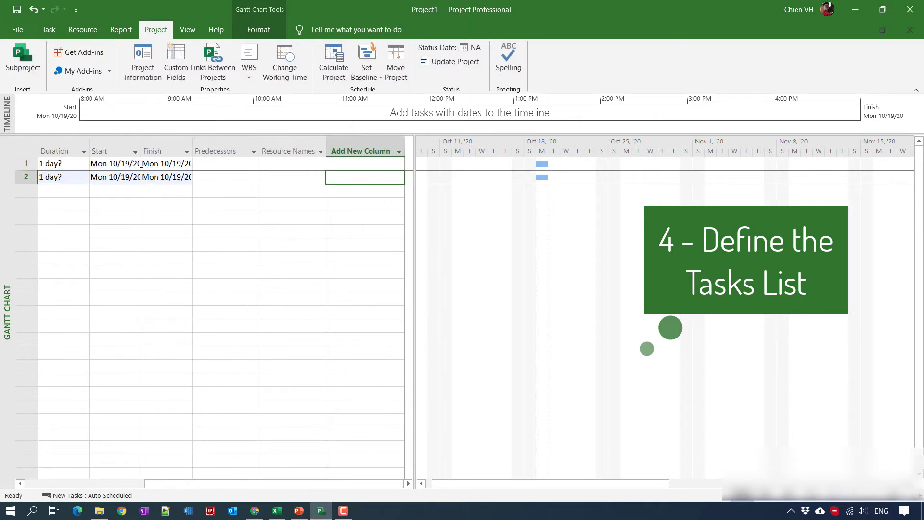
drag(347, 483, 224, 481)
click(140, 186)
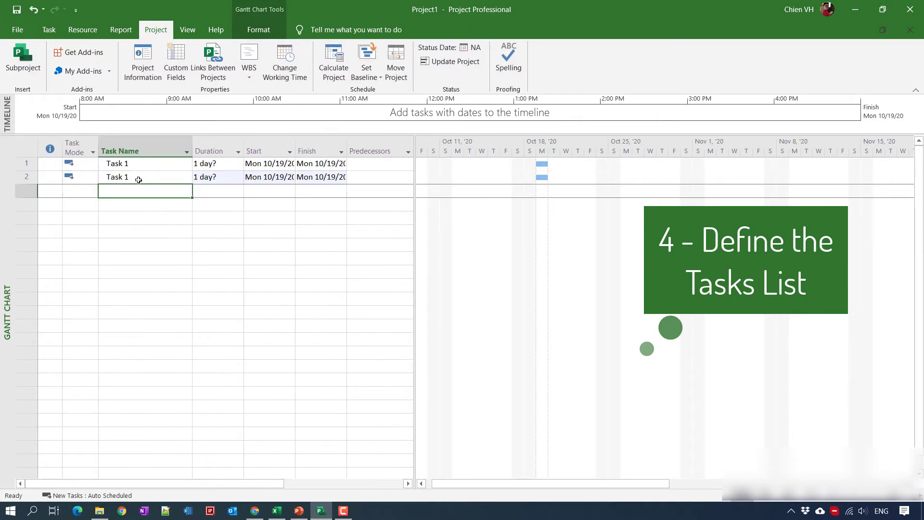
click(140, 177)
key(BackSpace)
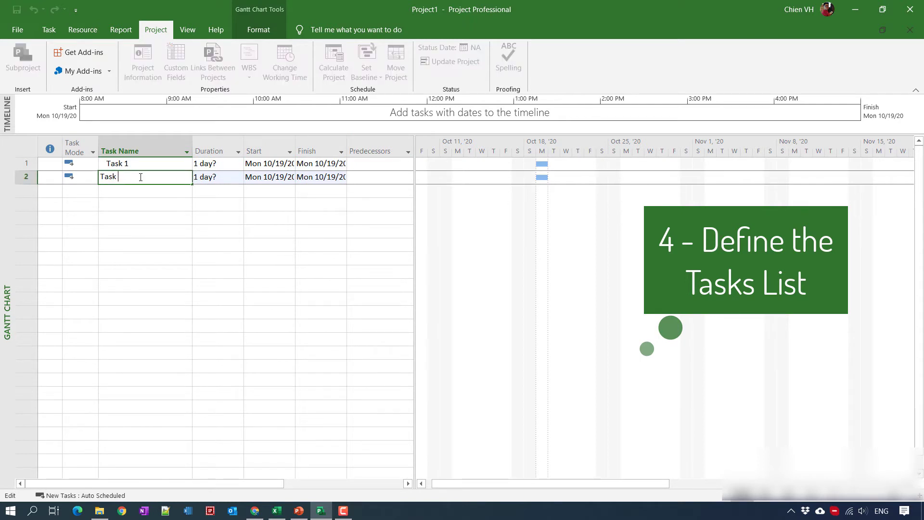
text(2)
key(Return)
Fill the Task 2 name down through row 16 and rename the task in row 16 as Task 16.
click(140, 176)
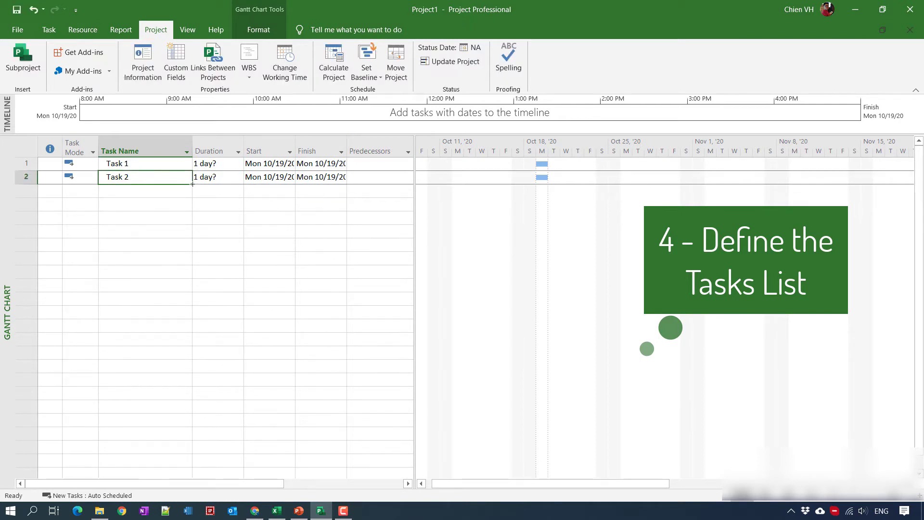
drag(192, 184, 192, 370)
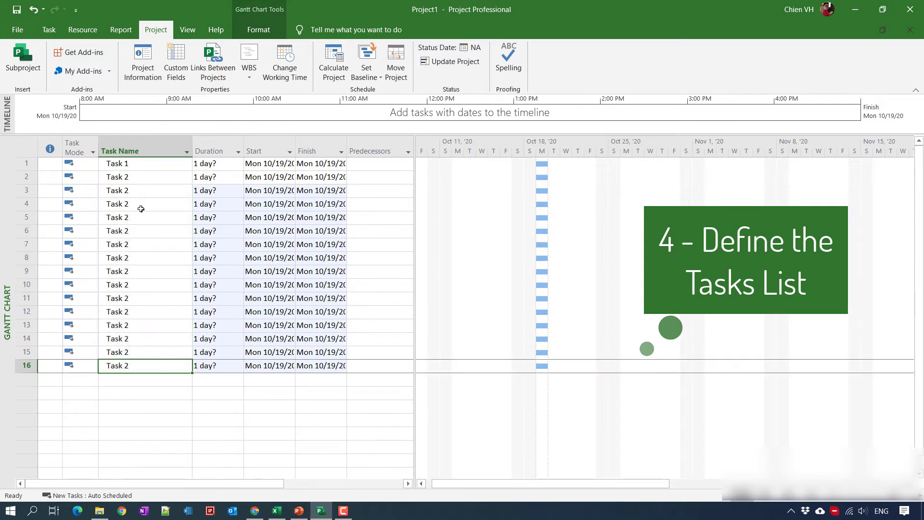
click(138, 187)
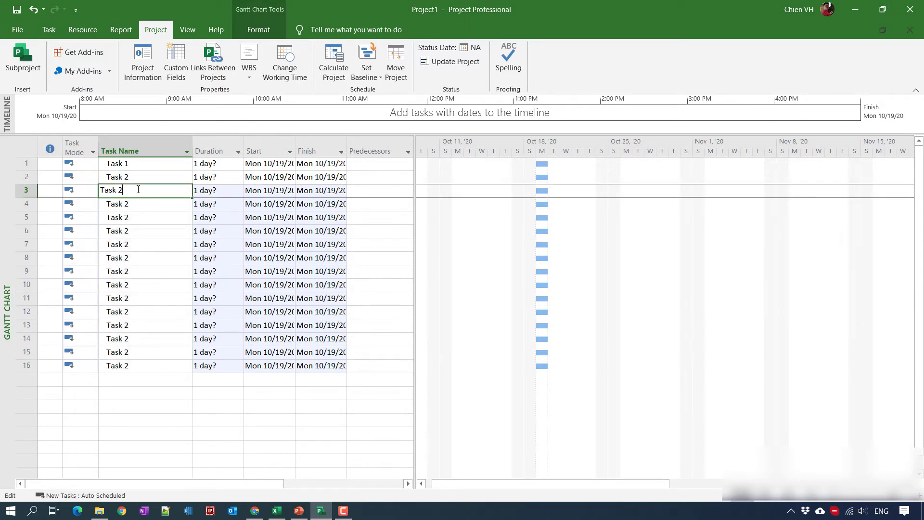
click(151, 367)
key(F2)
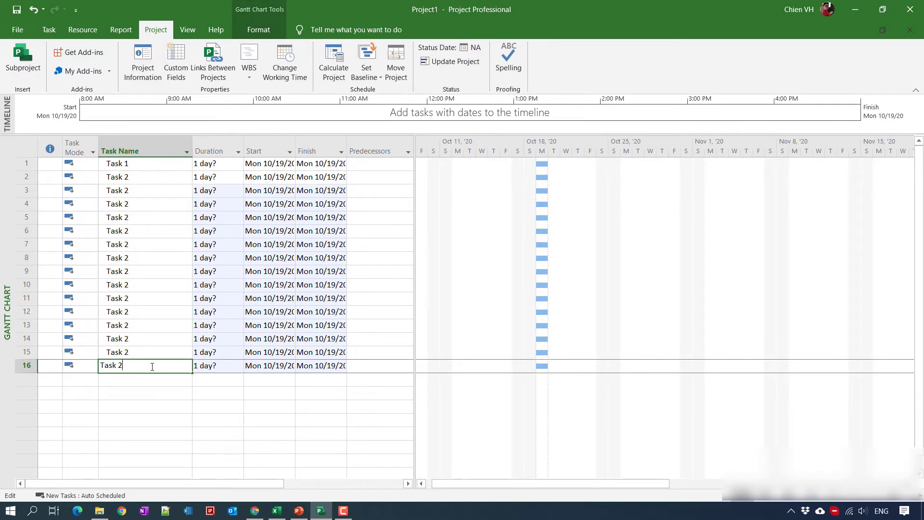
key(BackSpace)
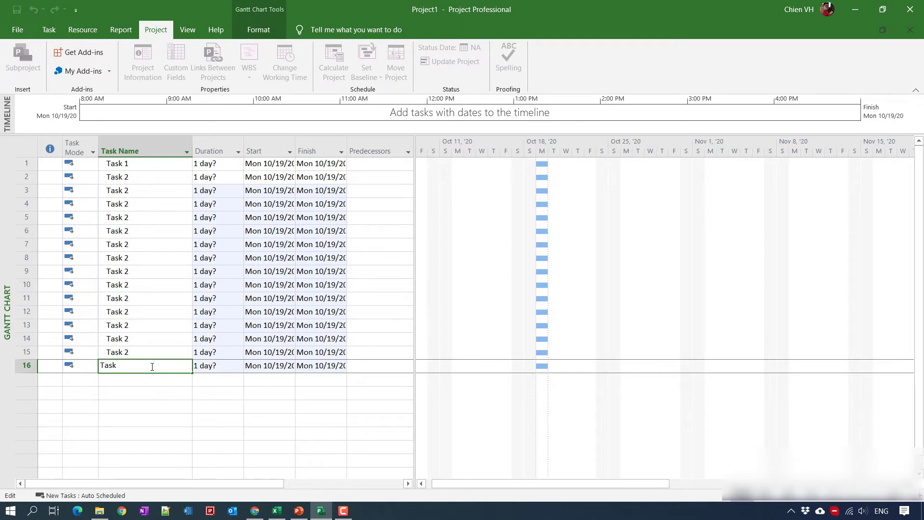
text(16)
key(Return)
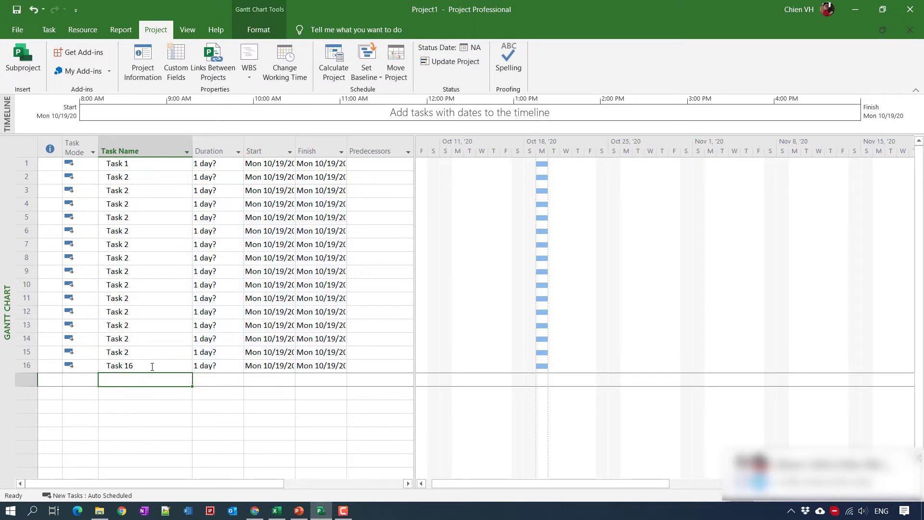
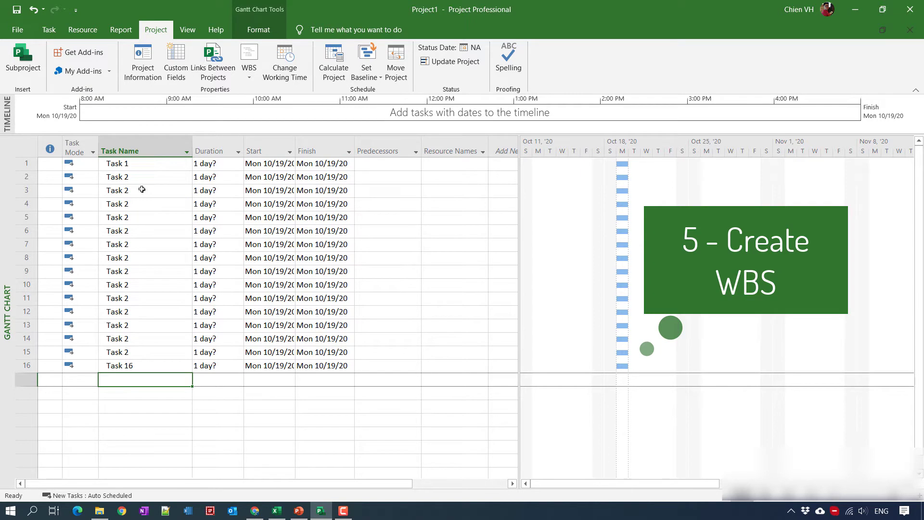
Widen the task table and add a WBS column after Resource Names.
drag(519, 146, 568, 141)
click(559, 152)
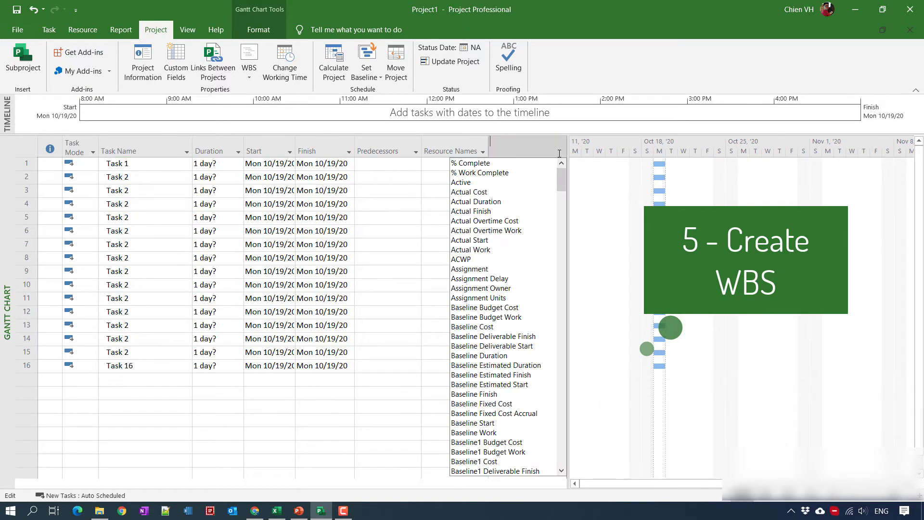
text(W)
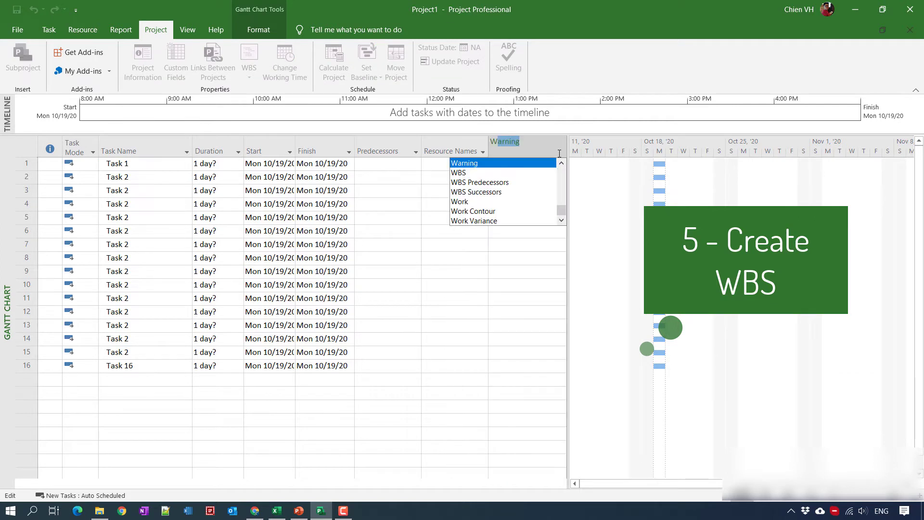
text(BS)
key(Return)
Move the WBS column in front of Task Name and narrow it to fit its heading.
click(515, 149)
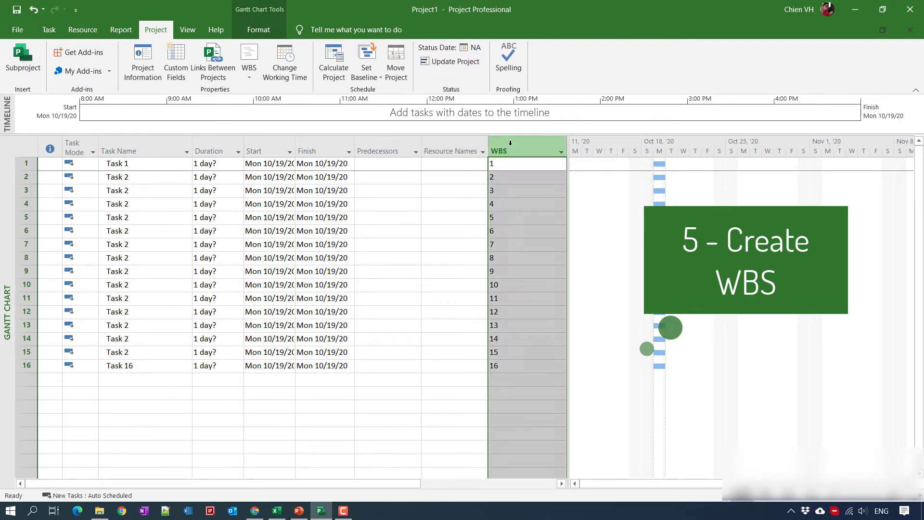
drag(142, 127, 97, 147)
drag(177, 149, 124, 169)
click(152, 434)
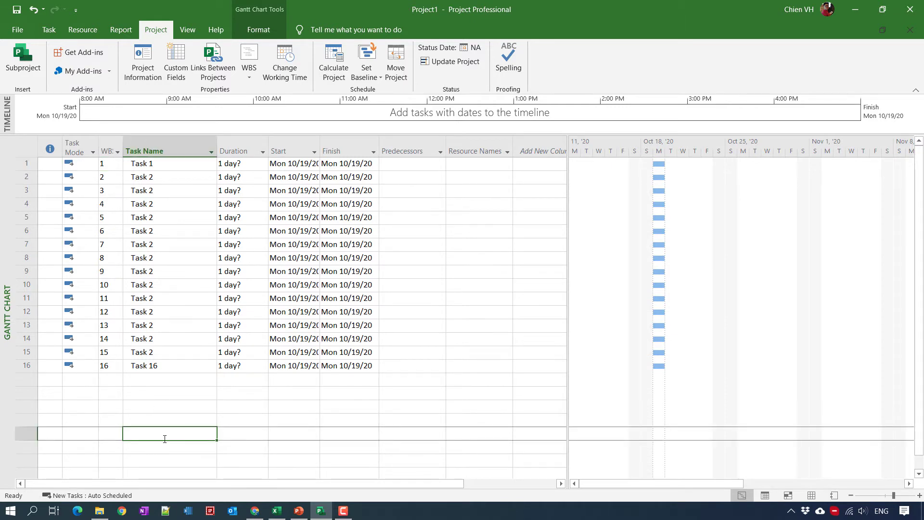
drag(129, 149, 131, 145)
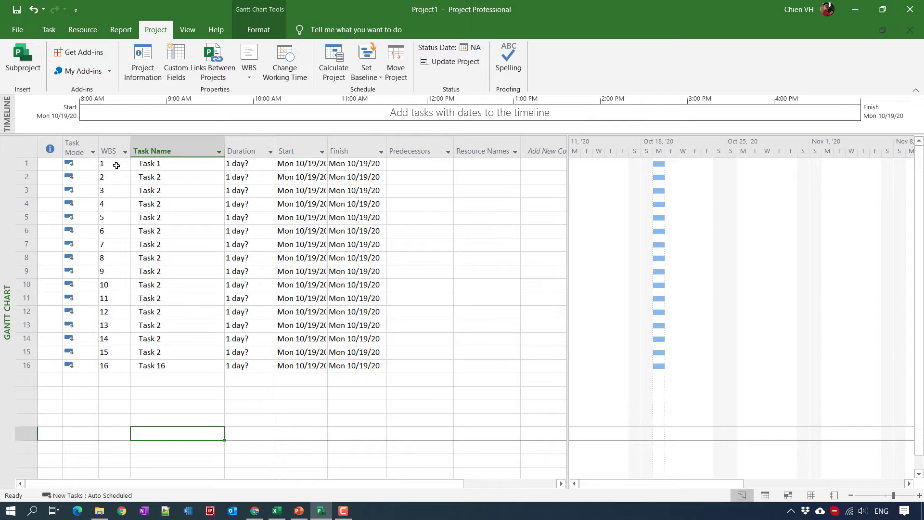
Indent the tasks in rows 2 to 4 to make them subtasks of Task 1.
click(175, 179)
click(175, 224)
drag(175, 180, 169, 199)
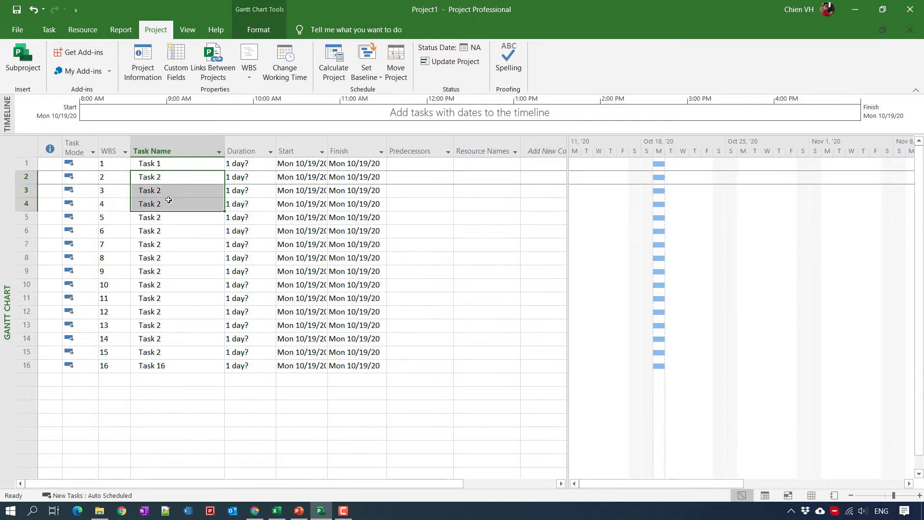
click(48, 29)
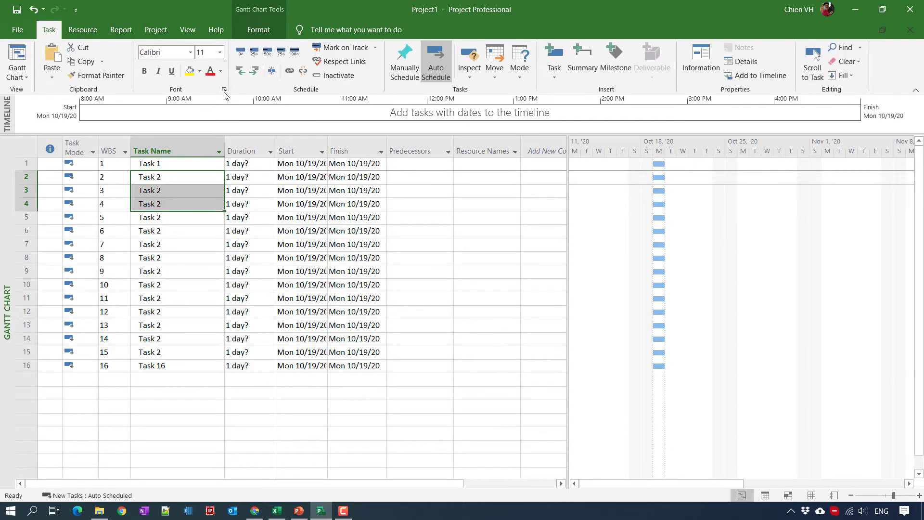
click(254, 71)
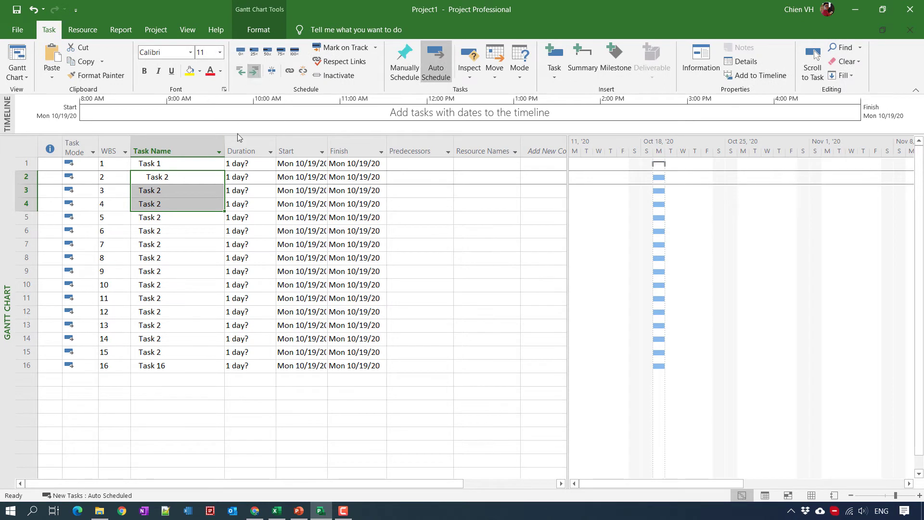
Indent rows 6 to 10 as subtasks of the row 5 task, and rows 12 to 16 as subtasks of the row 11 task.
drag(156, 232, 178, 364)
key(alt+shift+Right)
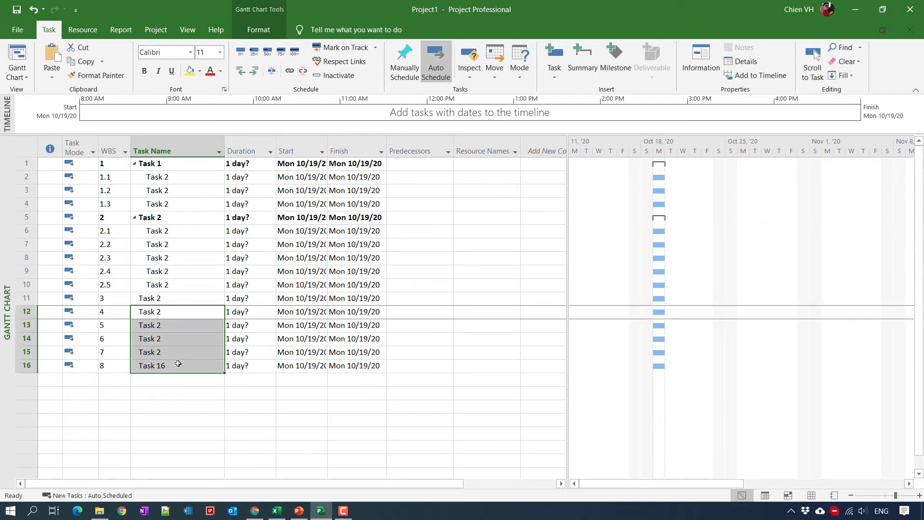
click(254, 70)
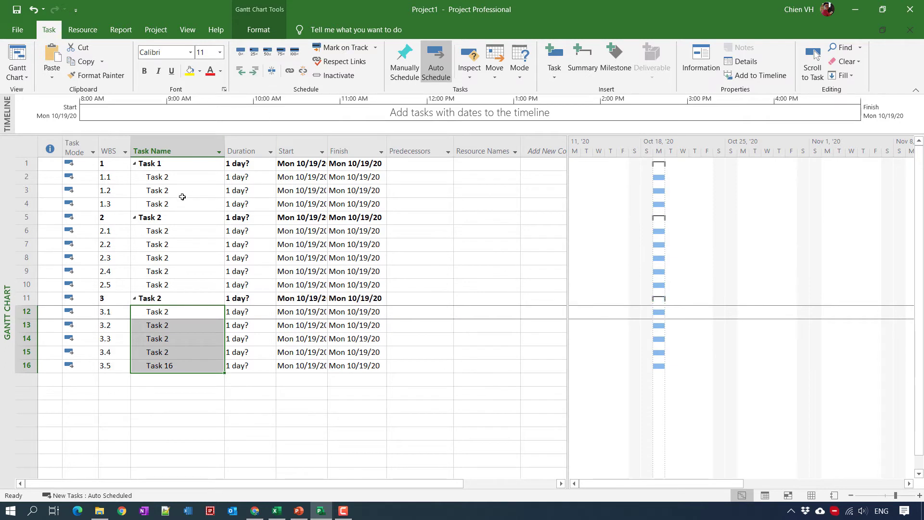
Rename the summary task in row 11 as Task 3.
click(170, 298)
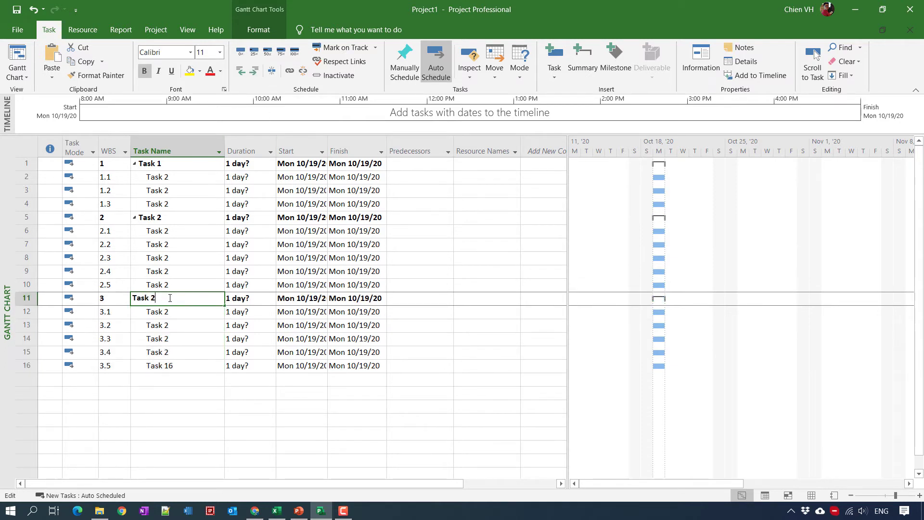
click(170, 298)
key(BackSpace)
text(3)
key(Return)
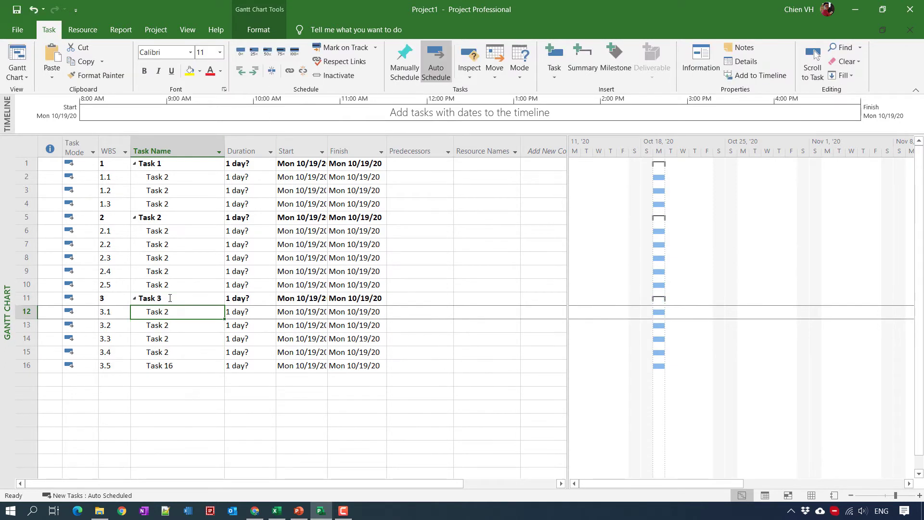
click(183, 421)
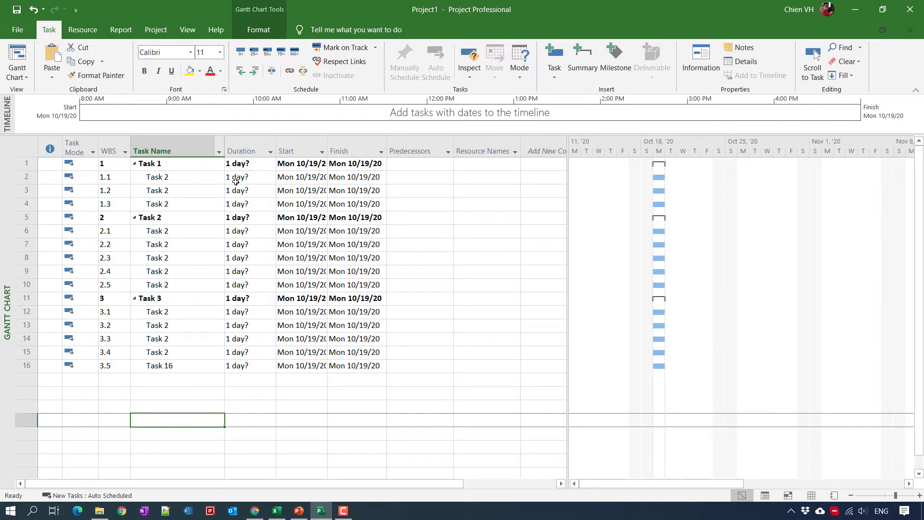
Set the durations of subtasks 1.1, 1.2 and 1.3 to 5, 6 and 3 days.
click(262, 176)
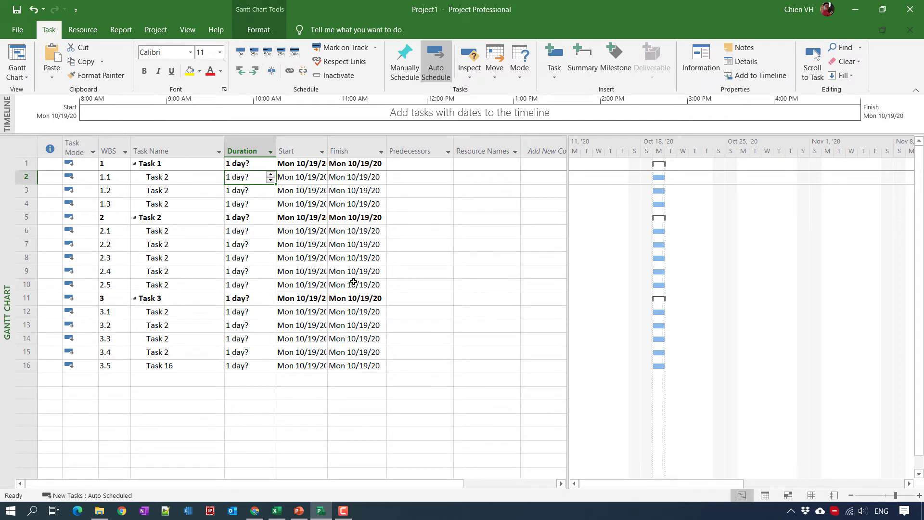
text(5)
key(Return)
text(6)
key(Return)
text(3)
key(Return)
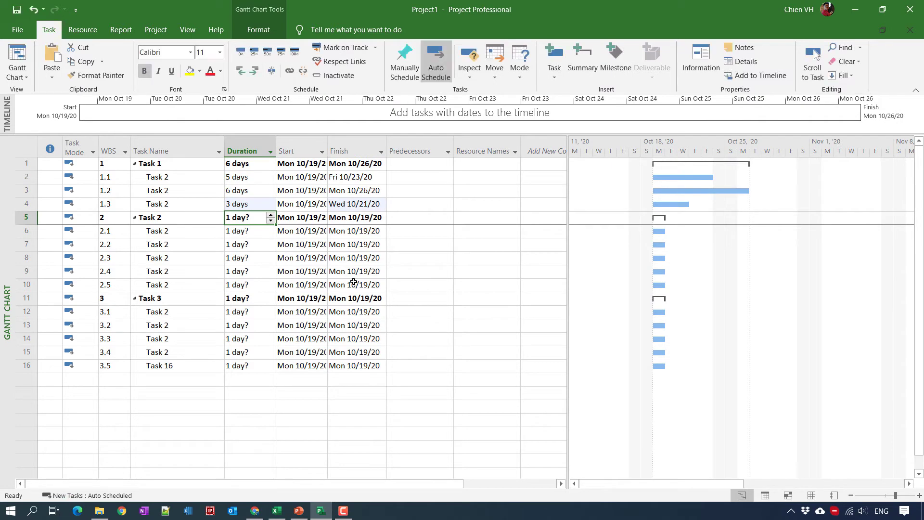
Set the durations of subtasks 2.1 to 2.5 to 5, 5, 5, 4 and 3 days.
key(Return)
text(5)
key(Return)
text(5)
key(Return)
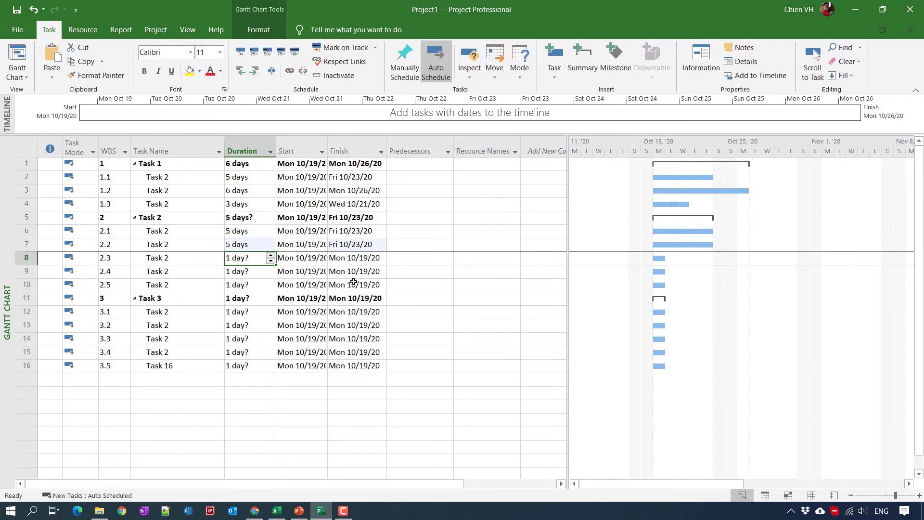
text(5)
key(Return)
key(Return)
text(4)
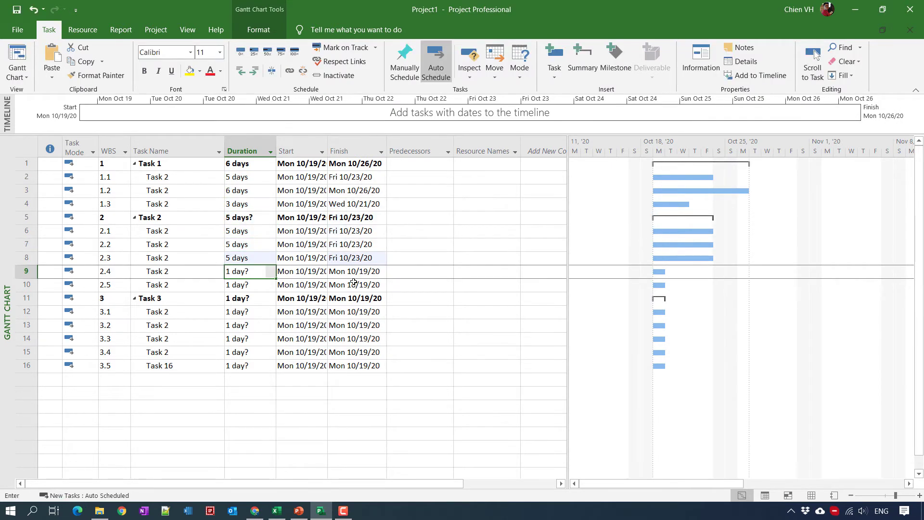
key(Return)
text(3)
key(Return)
Set the durations of subtasks 3.1 to 3.5 to 6, 8, 10, 6 and 5 days, and fit the Start column to its dates.
key(Return)
text(6)
key(Return)
text(8)
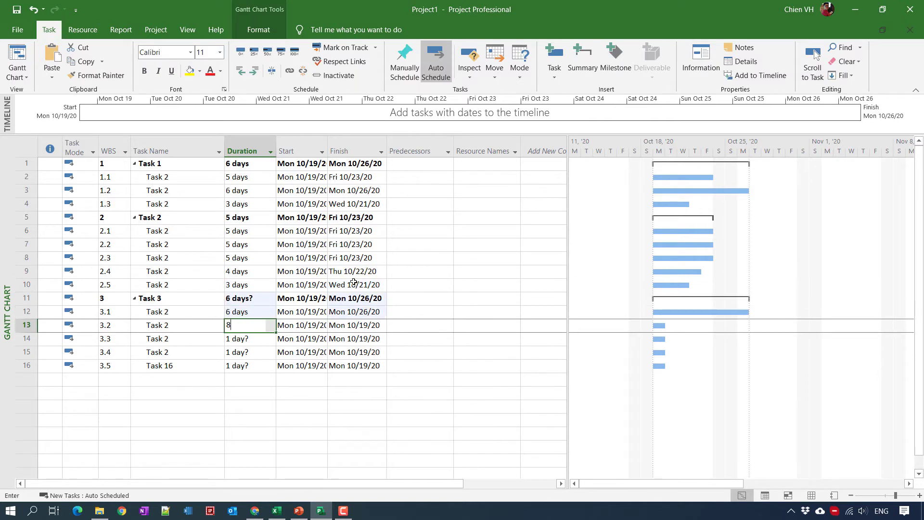
key(Return)
text(10)
key(Return)
text(6)
key(Return)
text(5)
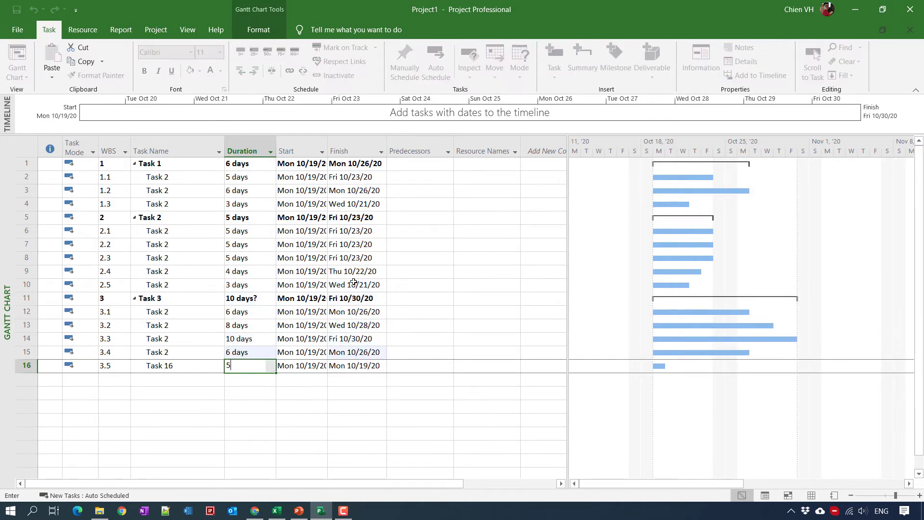
key(Return)
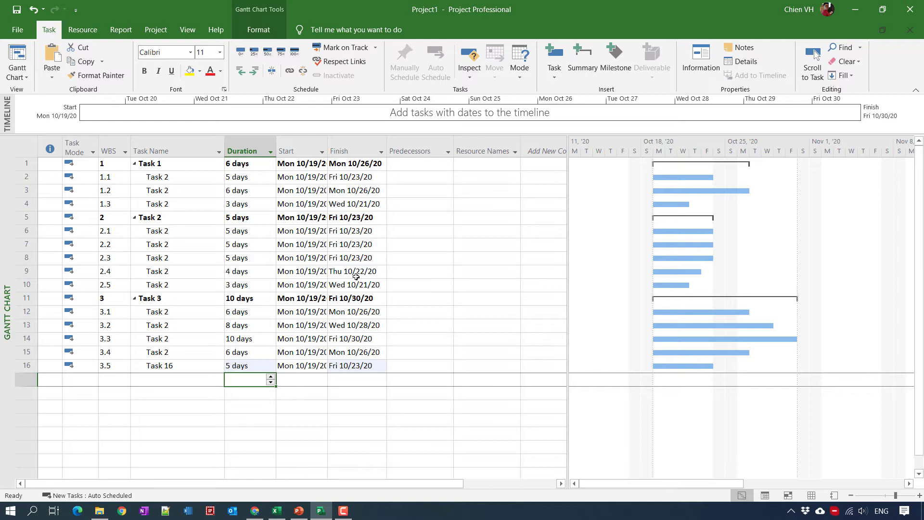
double_click(327, 142)
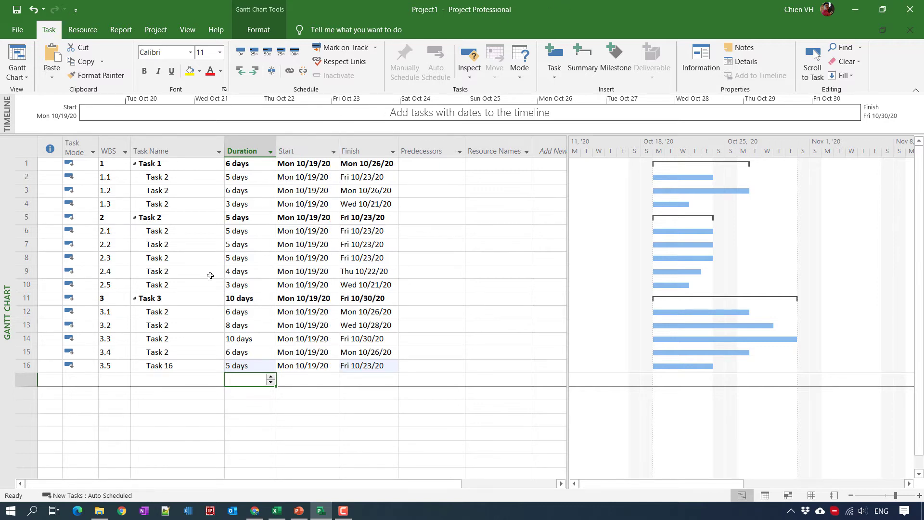
Examine the summary tasks, their subtasks and the WBS codes that number the hierarchy.
click(158, 163)
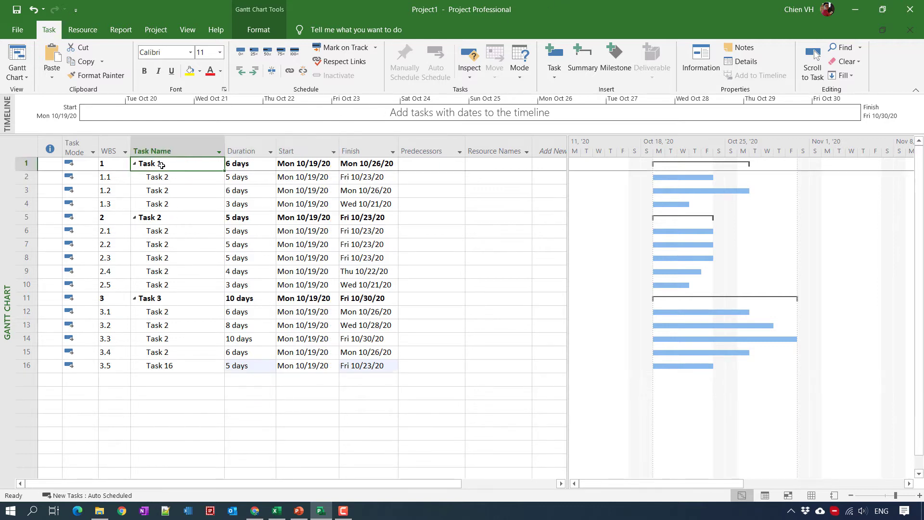
click(177, 179)
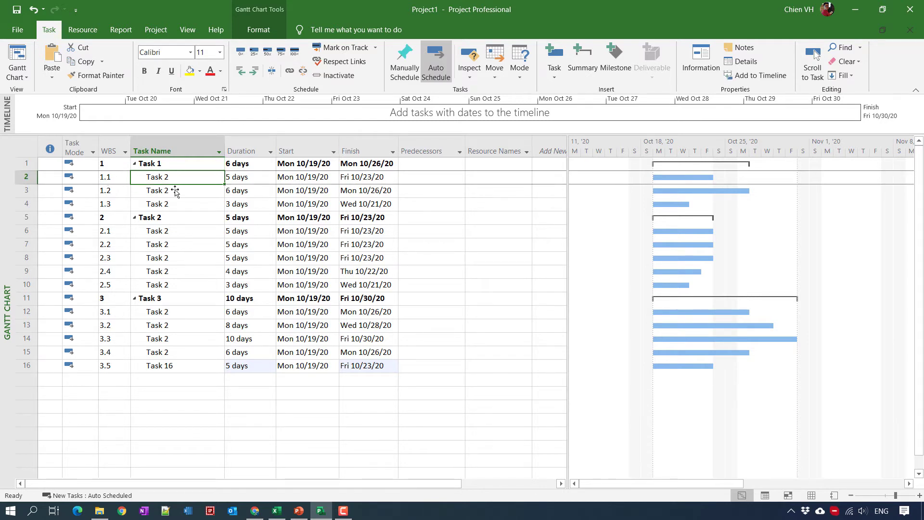
click(204, 418)
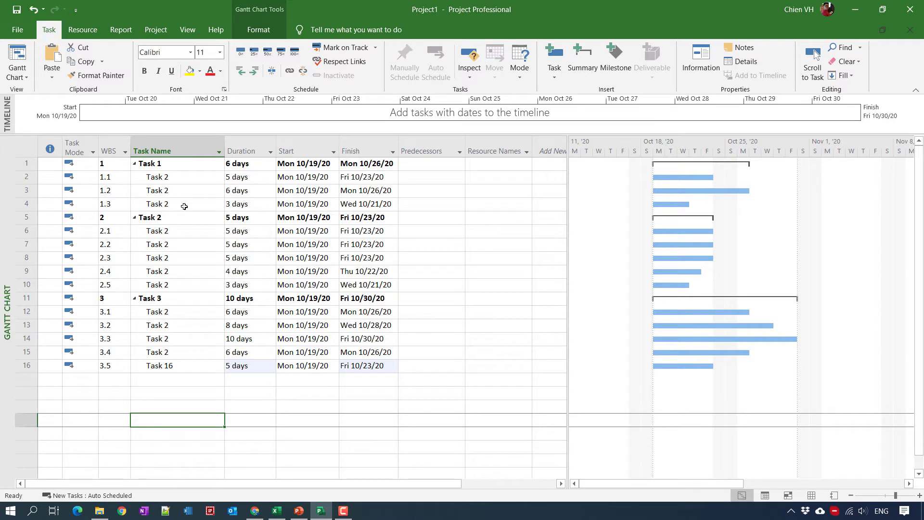
click(158, 163)
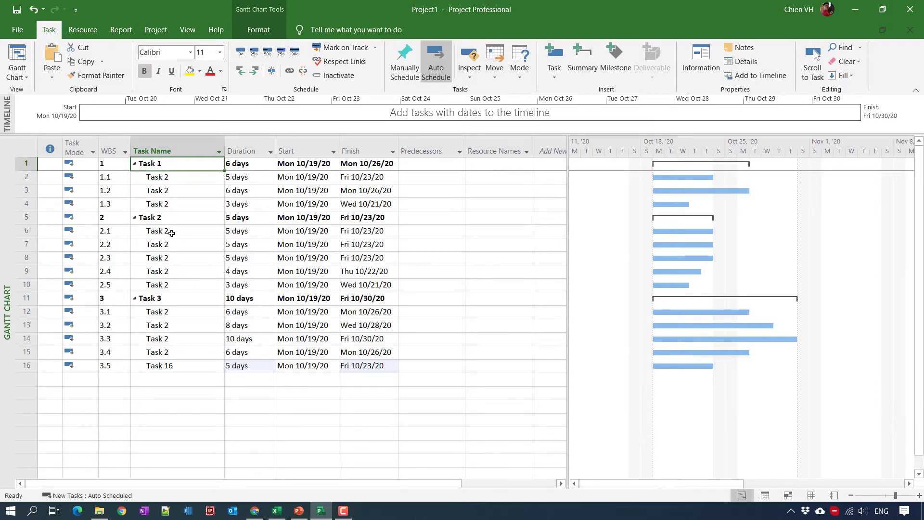
click(162, 221)
click(181, 300)
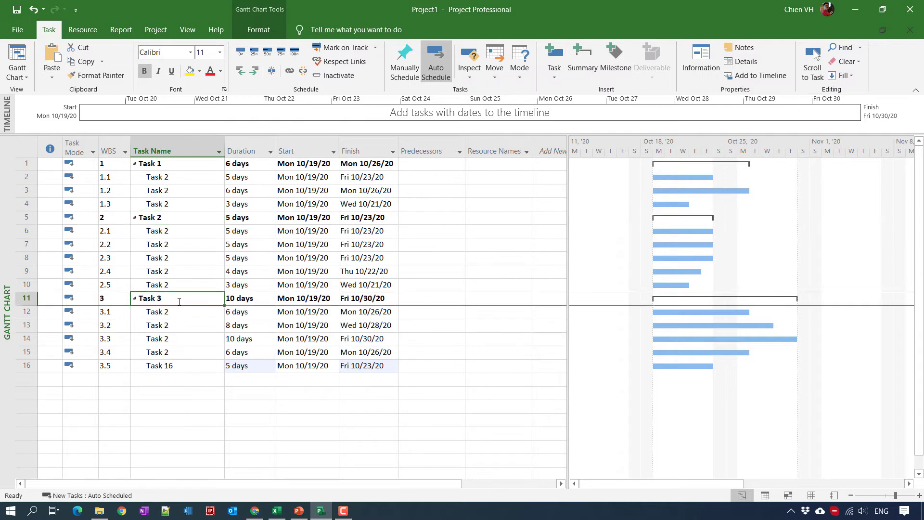
drag(169, 176, 183, 368)
click(184, 457)
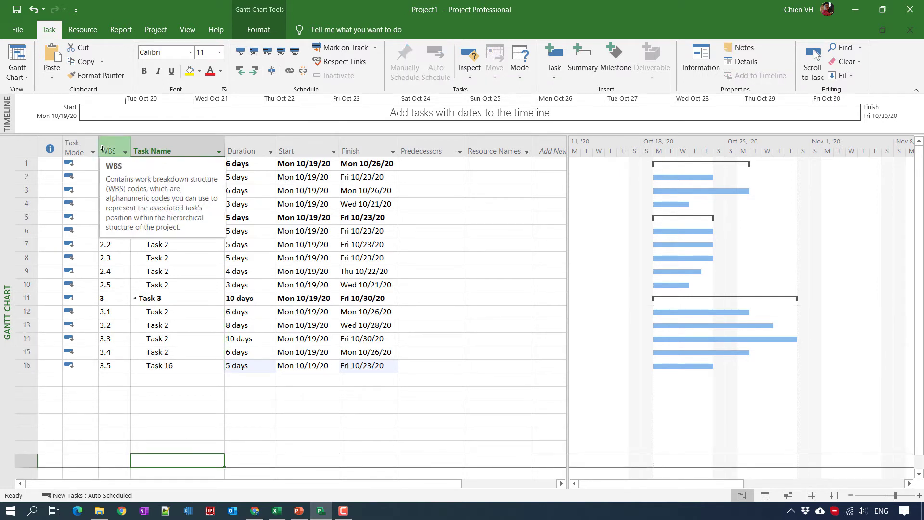
click(108, 165)
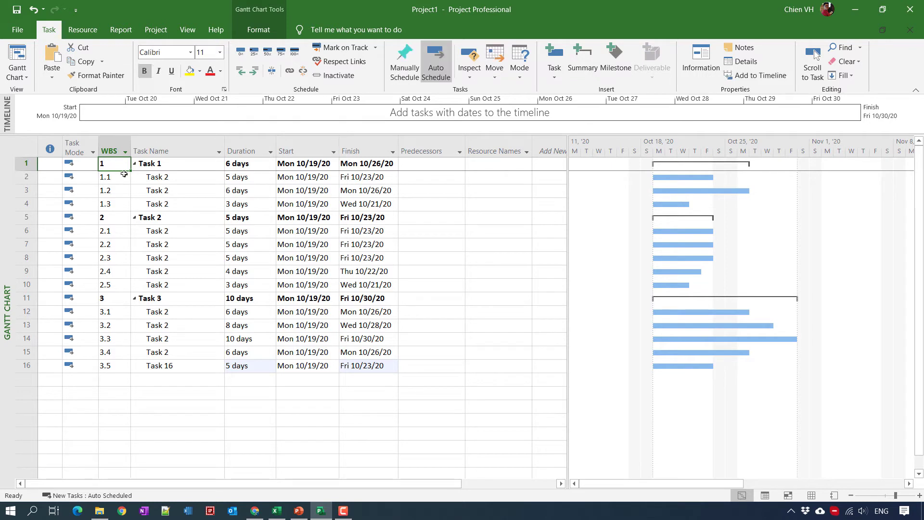
click(118, 180)
click(110, 190)
click(114, 234)
click(115, 287)
click(113, 245)
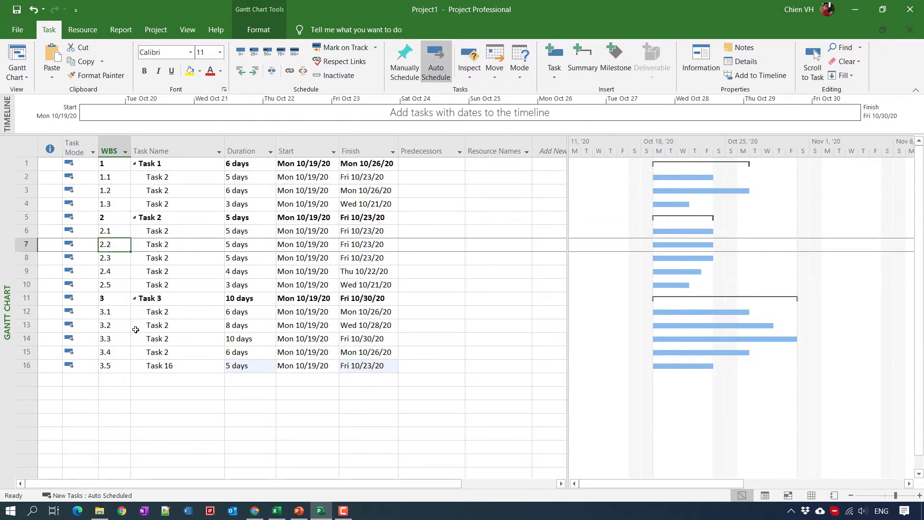
Indent the tasks in rows 8 to 10 one level further as subtasks of task 2.2, and check their WBS codes.
click(173, 262)
drag(172, 263, 174, 285)
click(186, 308)
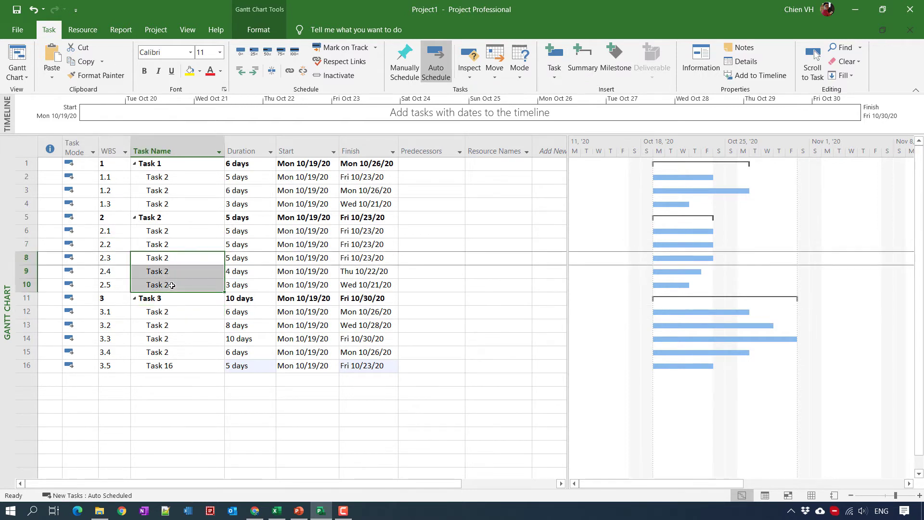
click(254, 71)
click(182, 433)
drag(117, 259, 113, 285)
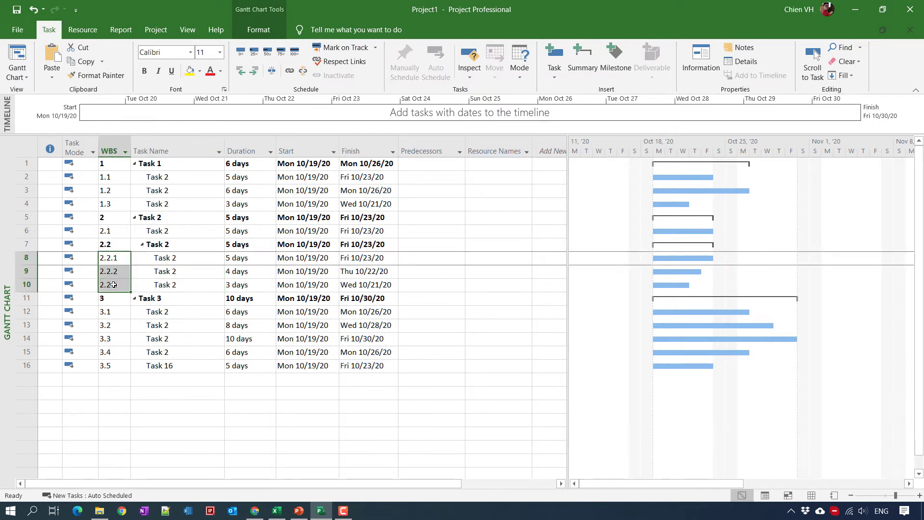
click(196, 432)
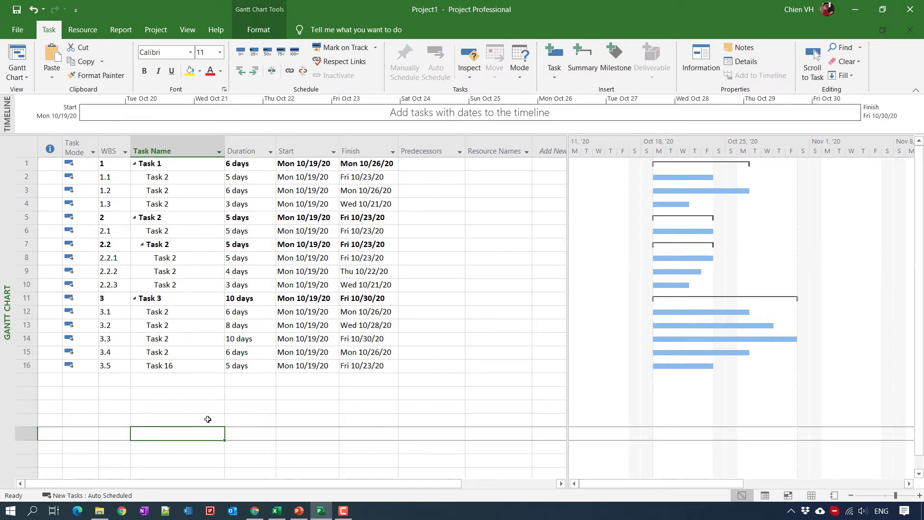
click(16, 11)
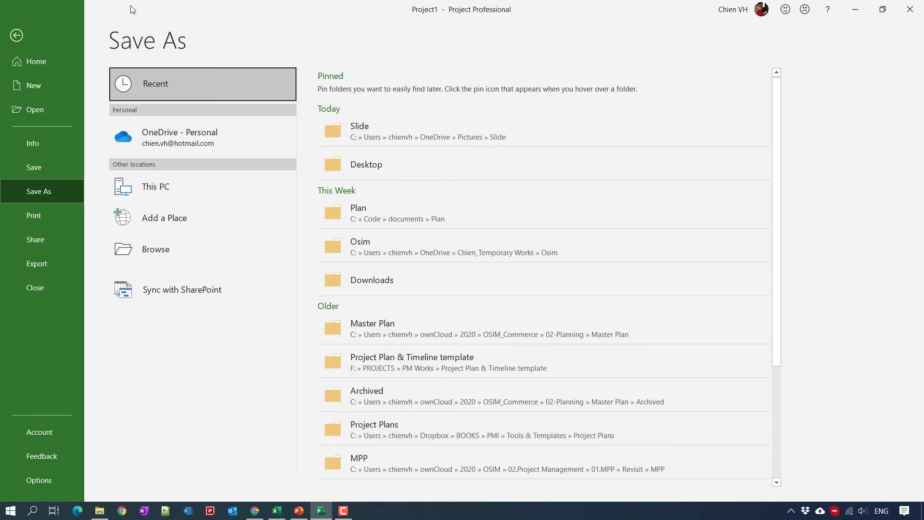
click(16, 32)
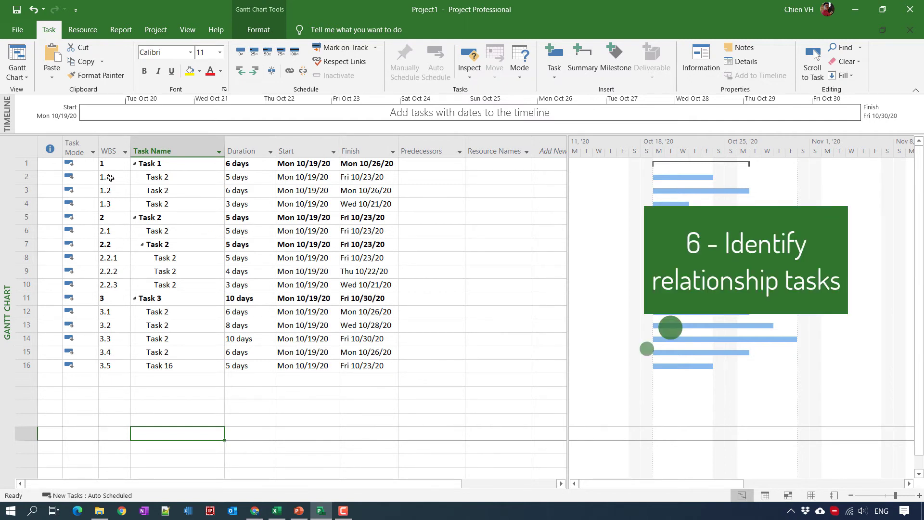
Enter predecessor 2 for task 1.2 and predecessor 3 for task 1.3.
click(23, 178)
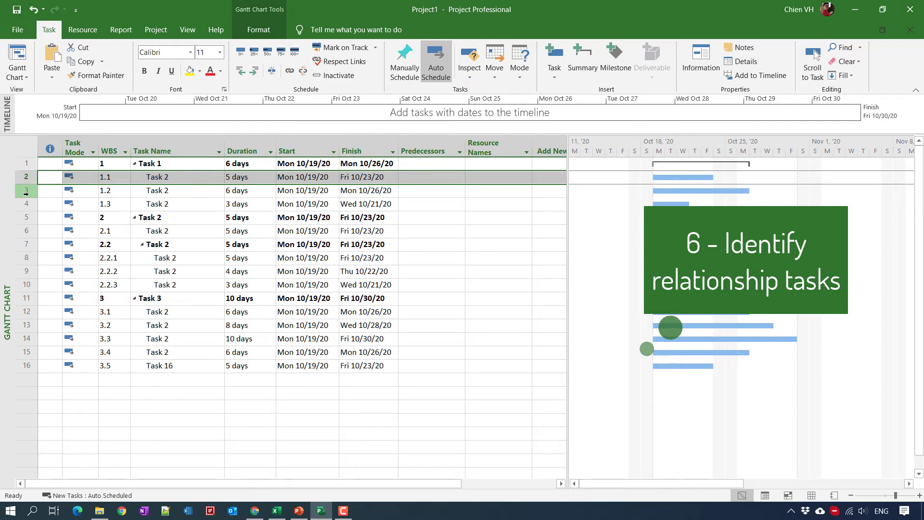
click(111, 191)
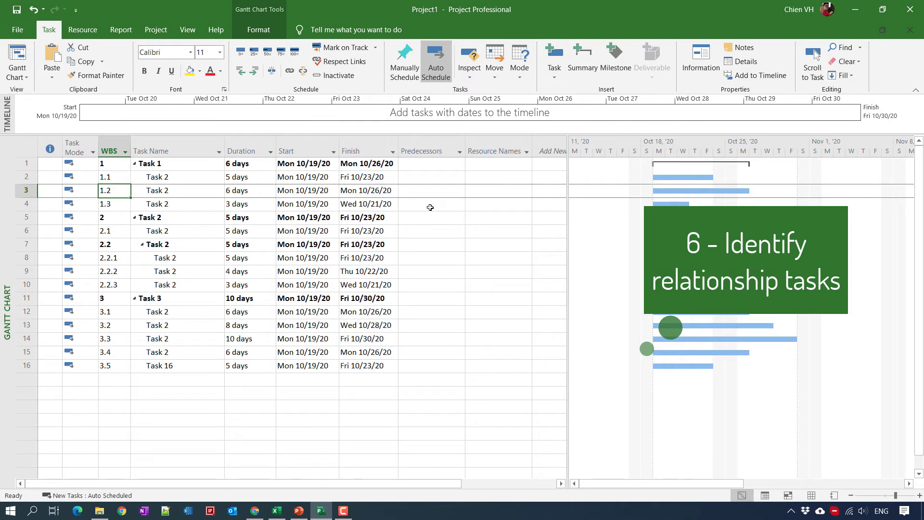
click(439, 191)
text(2)
key(Return)
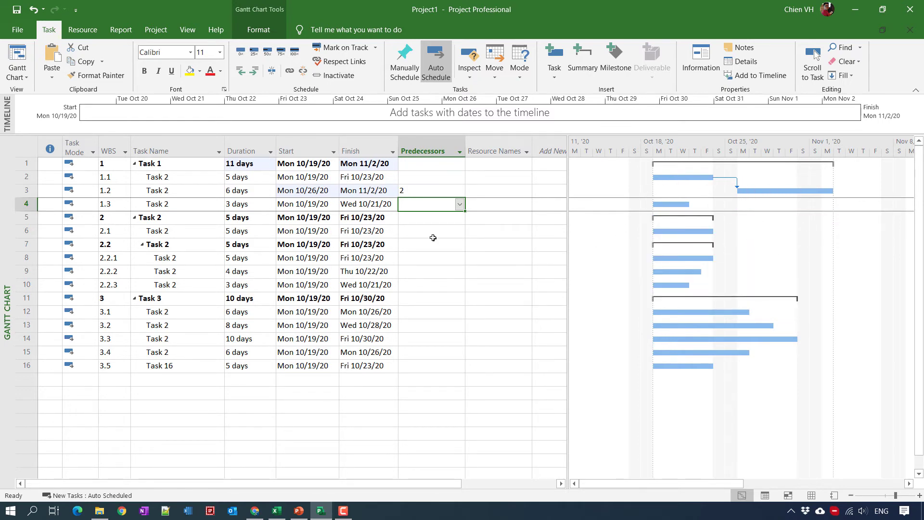
text(3)
key(Return)
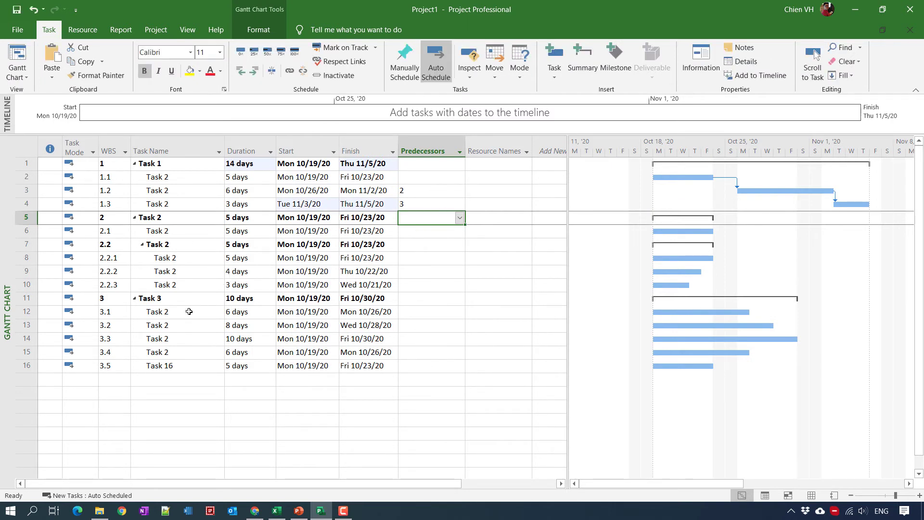
Link tasks 1.3, 2.1, 2.2.1, 2.2.2 and 2.2.3 in that order as a chain of dependencies.
click(163, 206)
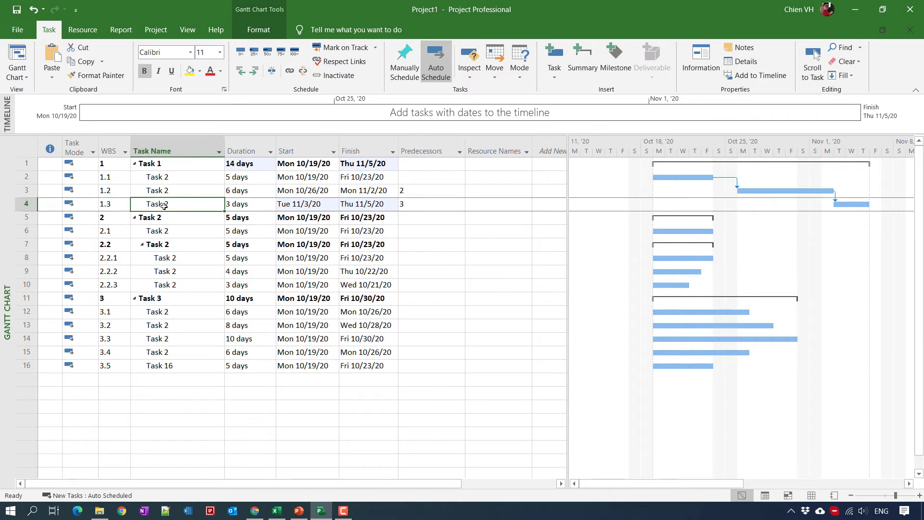
ctrl+click(175, 232)
ctrl+click(193, 256)
ctrl+click(189, 272)
ctrl+click(187, 286)
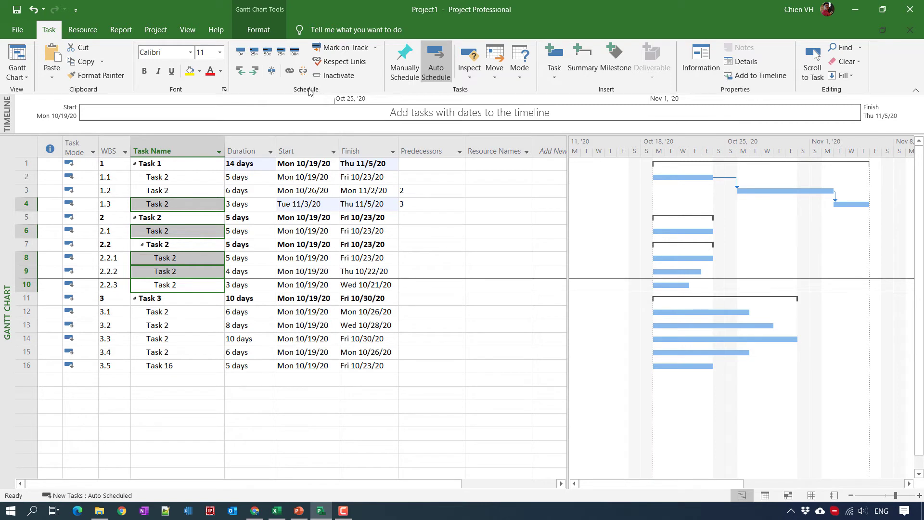
click(289, 72)
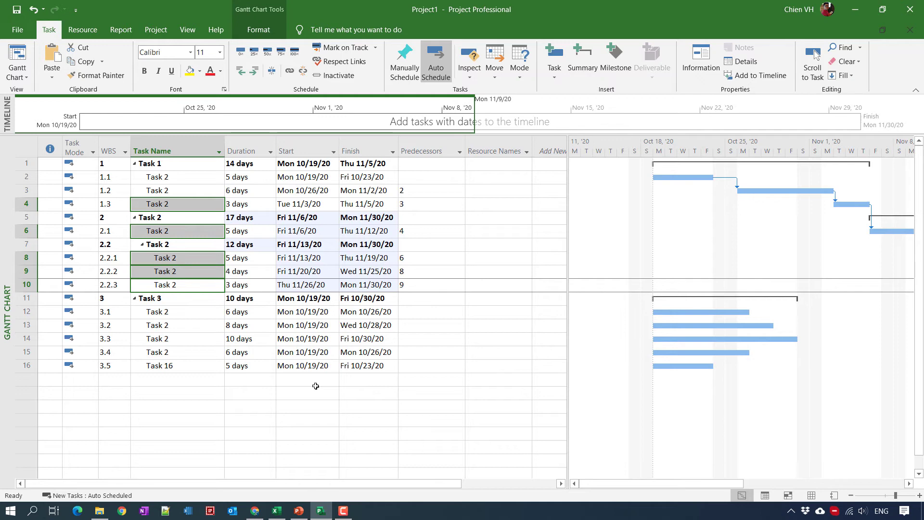
View the scheduling mode options for new tasks and leave the mode as it is.
click(78, 495)
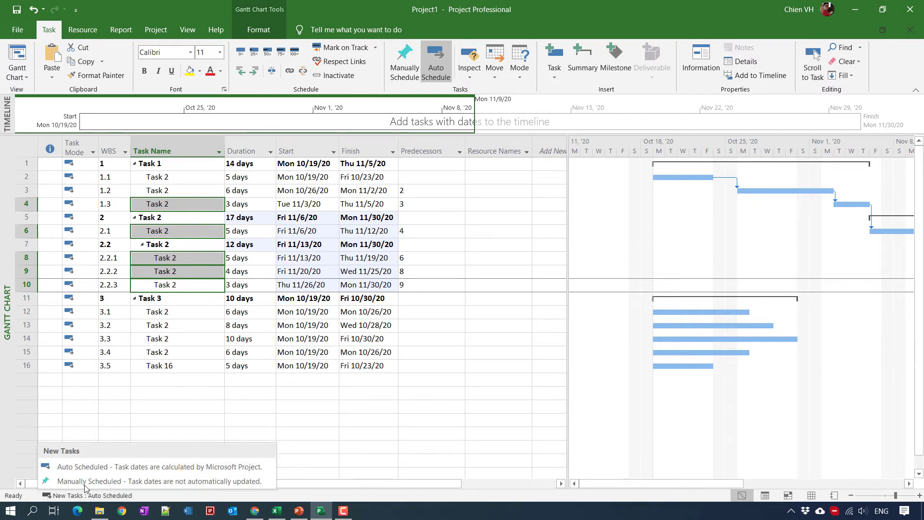
click(185, 402)
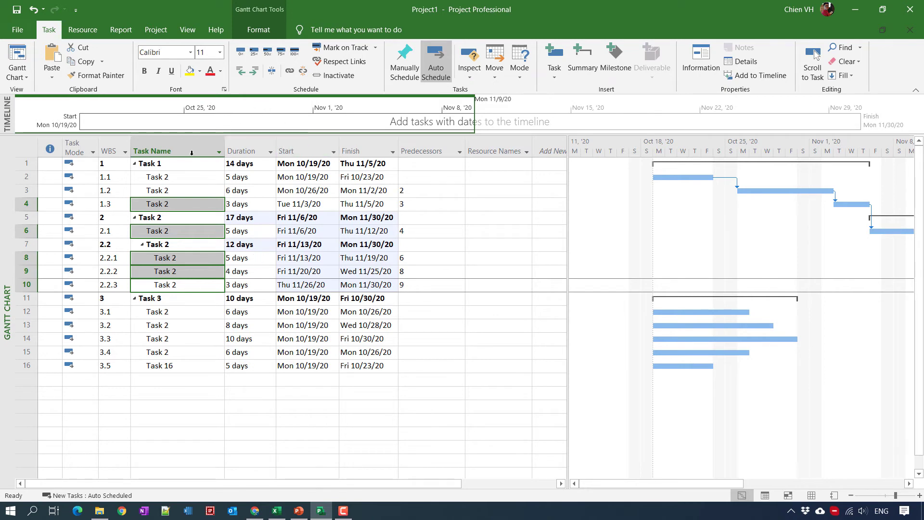
click(254, 415)
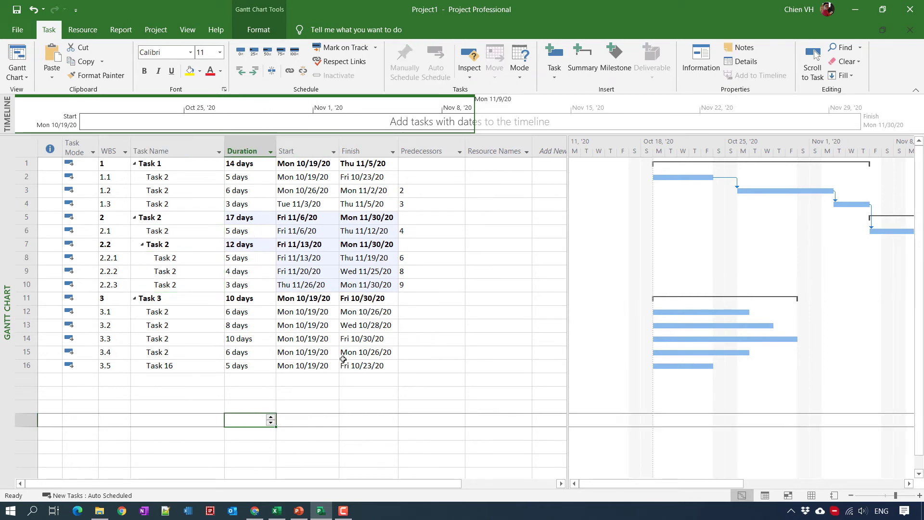
click(187, 284)
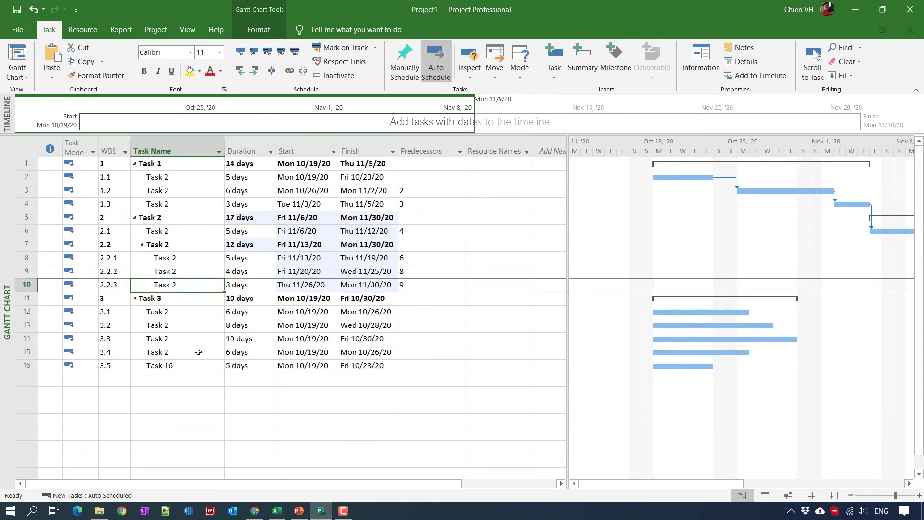
ctrl+click(187, 313)
click(178, 379)
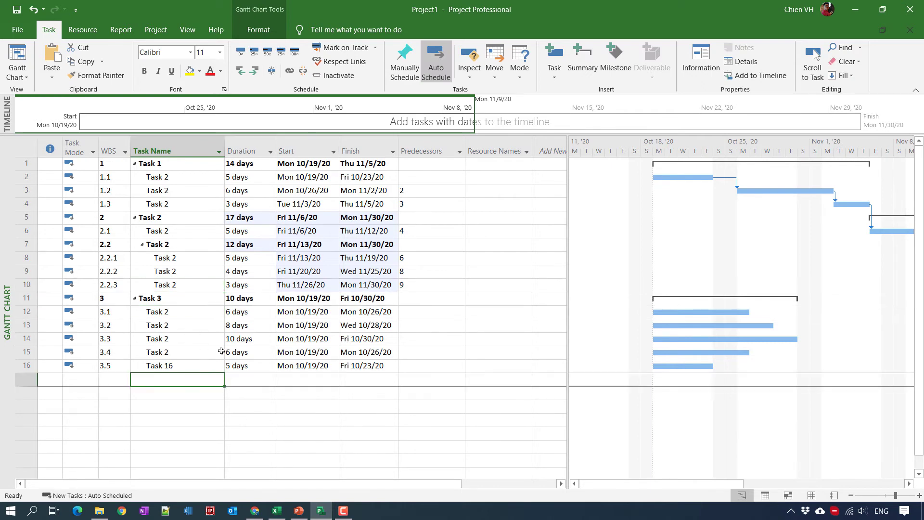
Link task 1.2 to task 3.1 so that 3.1 depends on it.
click(192, 191)
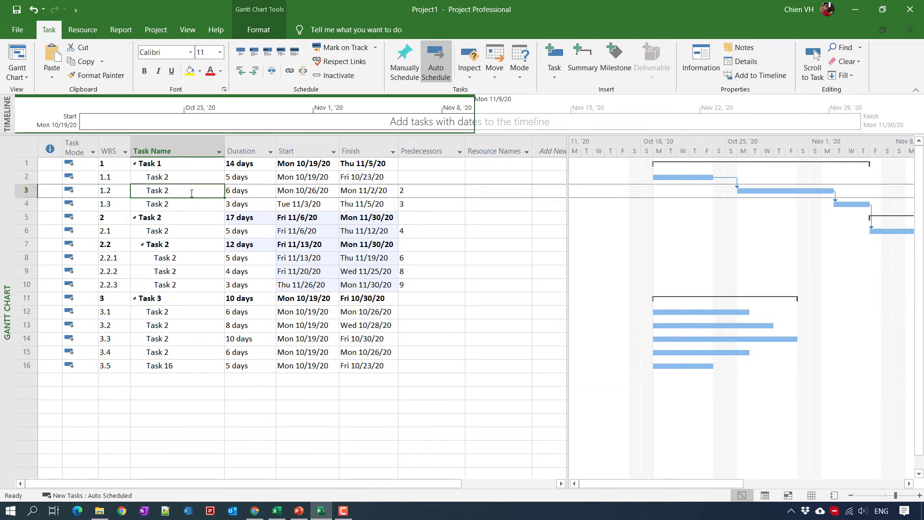
ctrl+click(190, 312)
click(291, 71)
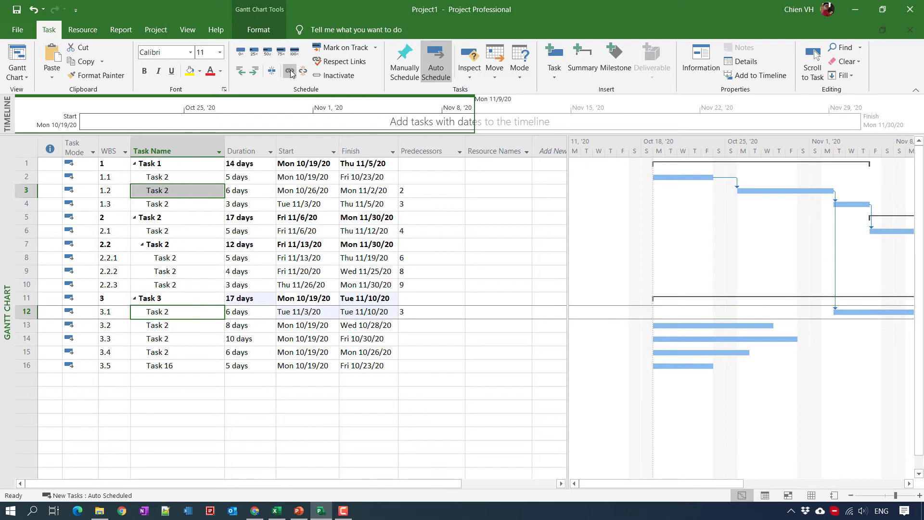
Link tasks 3.1 through 3.5 in order as a chain of dependencies.
click(182, 325)
click(180, 310)
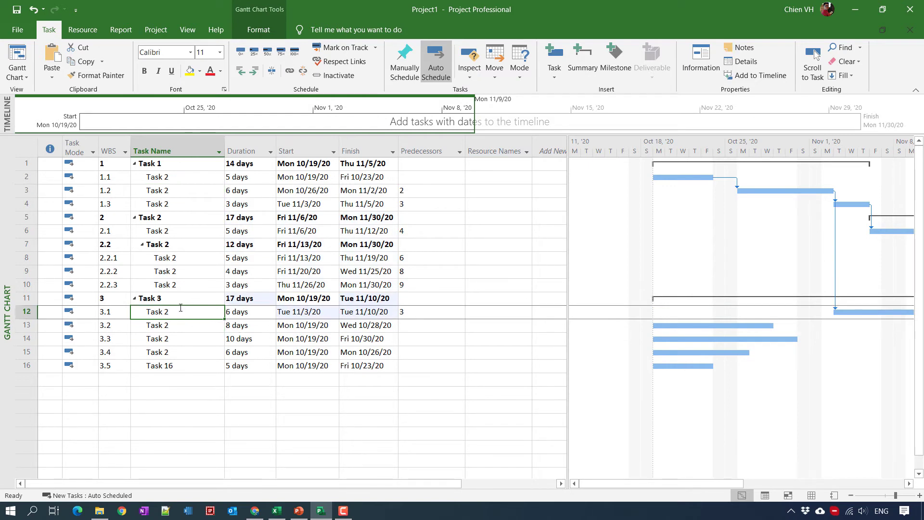
shift+click(173, 362)
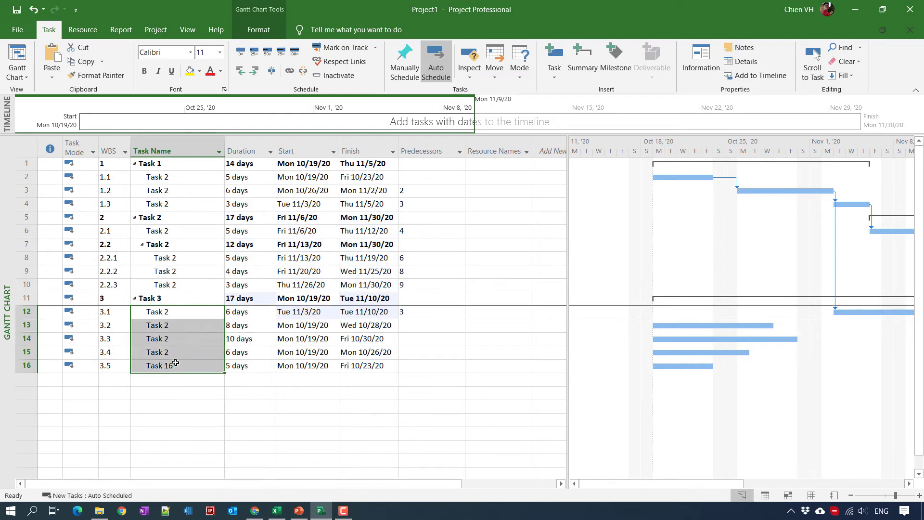
click(289, 71)
drag(683, 484, 141, 487)
click(164, 392)
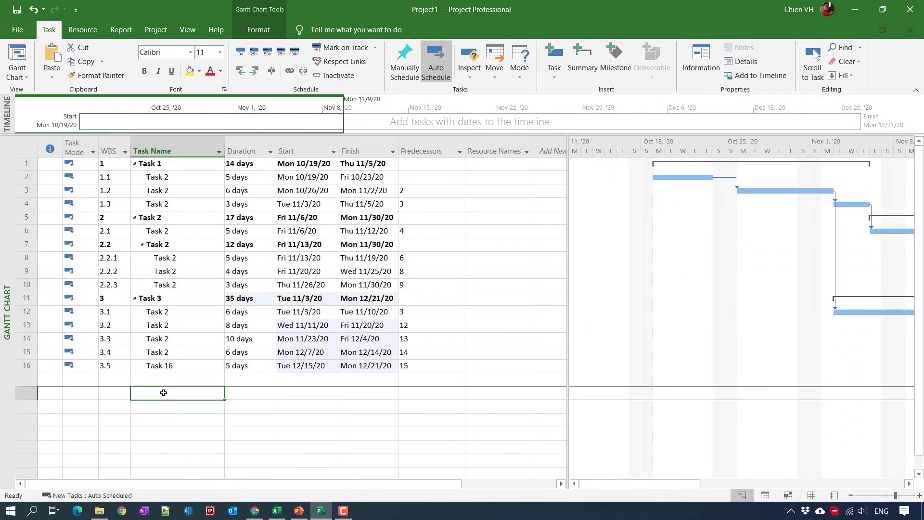
click(185, 433)
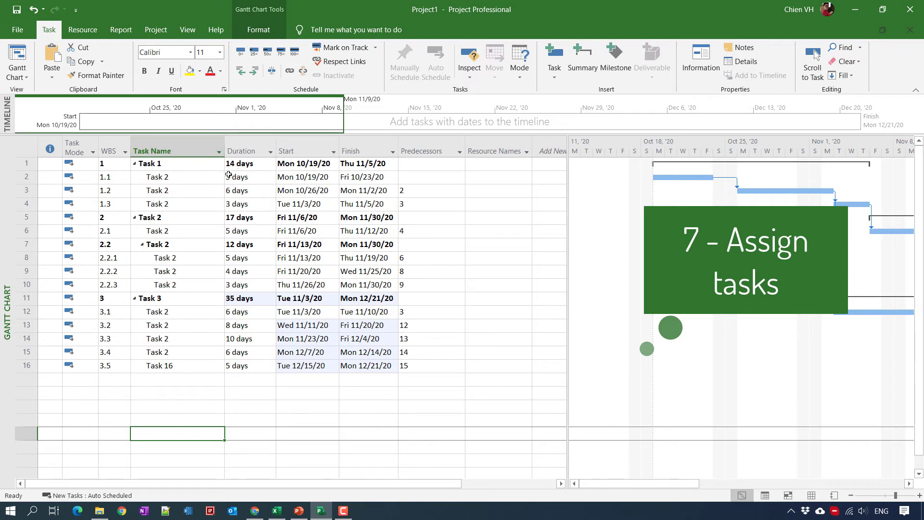
Assign the resource Mem1 to tasks 1.1, 1.2 and 1.3.
click(151, 163)
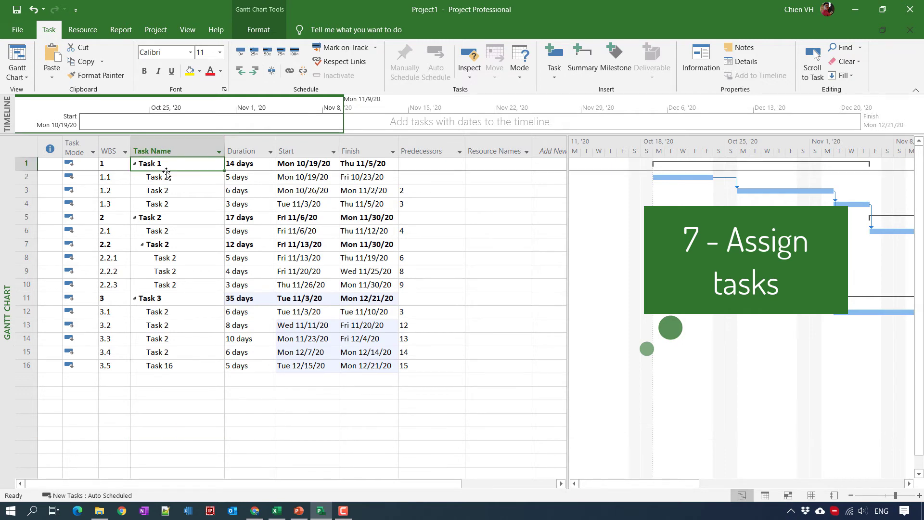
click(192, 177)
click(186, 203)
click(199, 177)
click(512, 176)
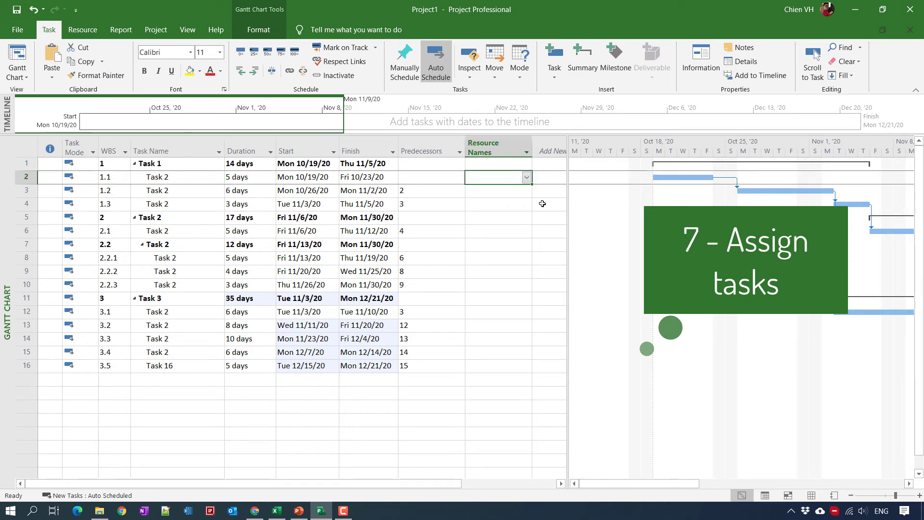
text(Mem)
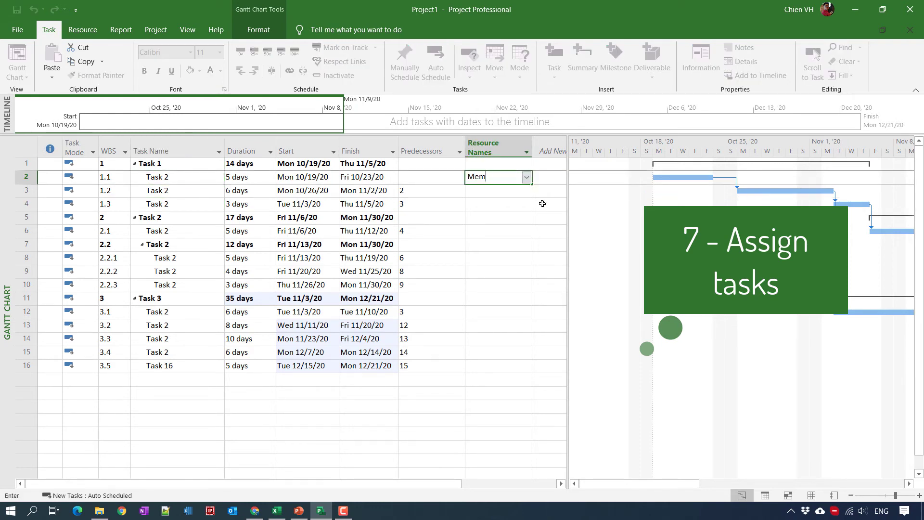
text(1)
key(Return)
text(Mem1)
key(Return)
text(M)
key(Return)
Assign the resource Mem2 to tasks 2.1, 2.2.1, 2.2.2 and 2.2.3, leaving summary tasks 2 and 2.2 without a resource.
key(Down)
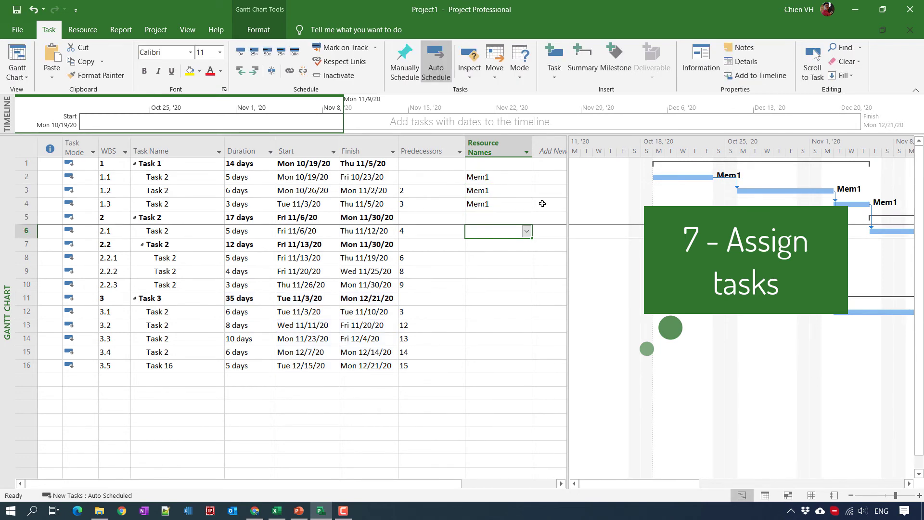
text(M)
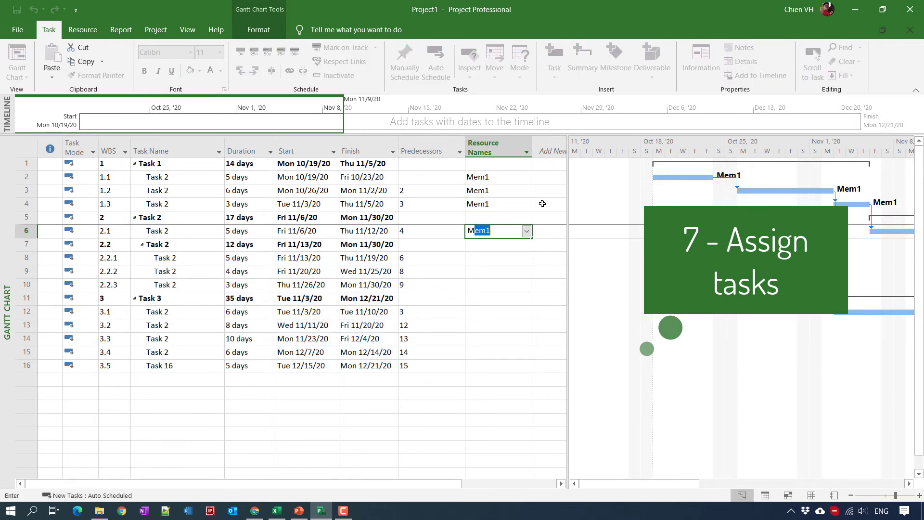
text(em2)
key(Return)
key(Down)
text(Mem2)
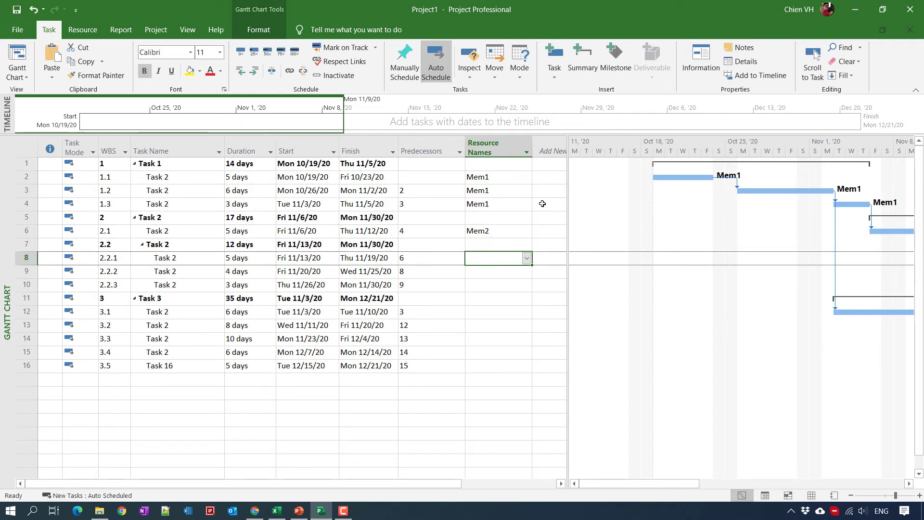
key(Return)
text(Mem)
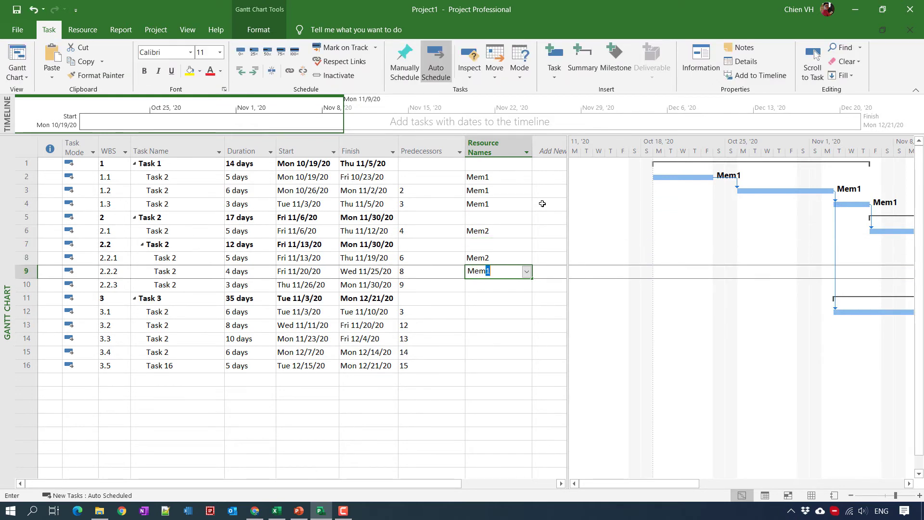
text(2)
key(Return)
text(Mem2)
key(Return)
Assign the resource Mem3 to tasks 3.1 through 3.5, leaving summary task 3 without a resource.
key(Down)
text(Mem3)
key(Return)
text(Me)
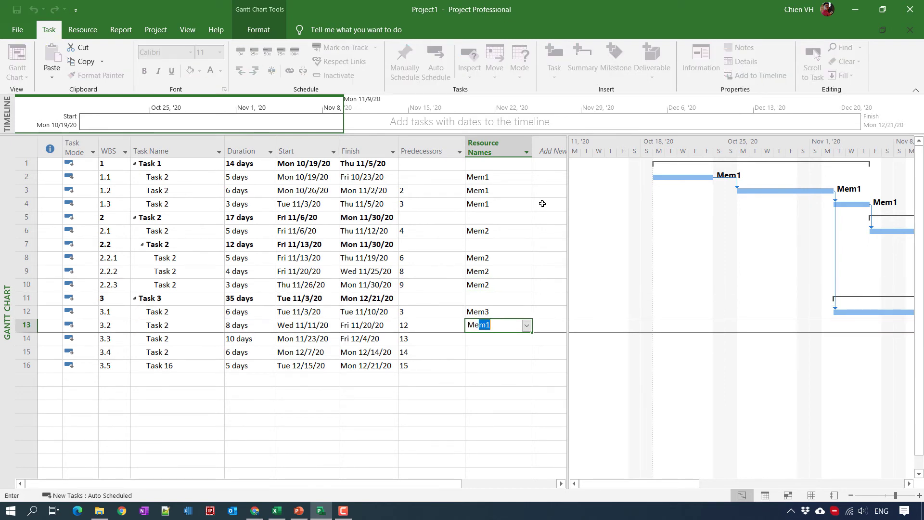
text(m3)
key(Return)
text(Mem3)
key(Return)
text(Mem3)
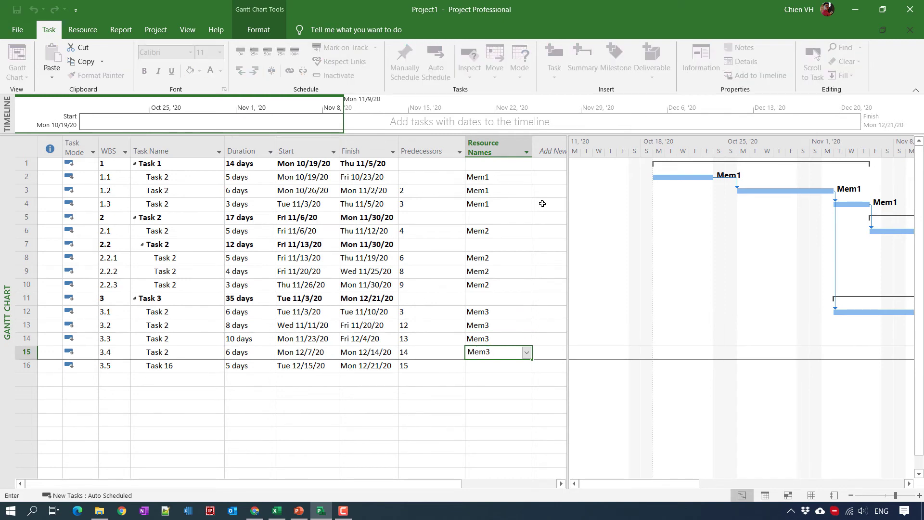
key(Return)
text(Mem3)
key(Return)
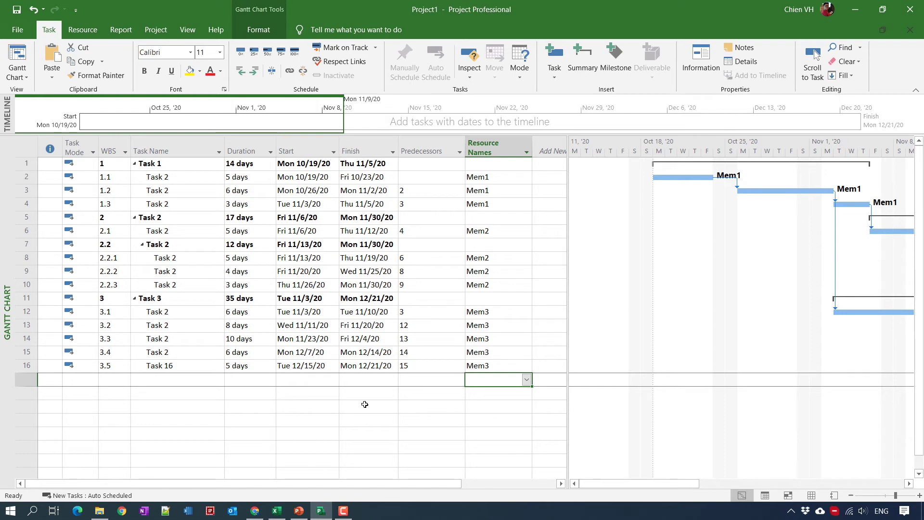
click(216, 422)
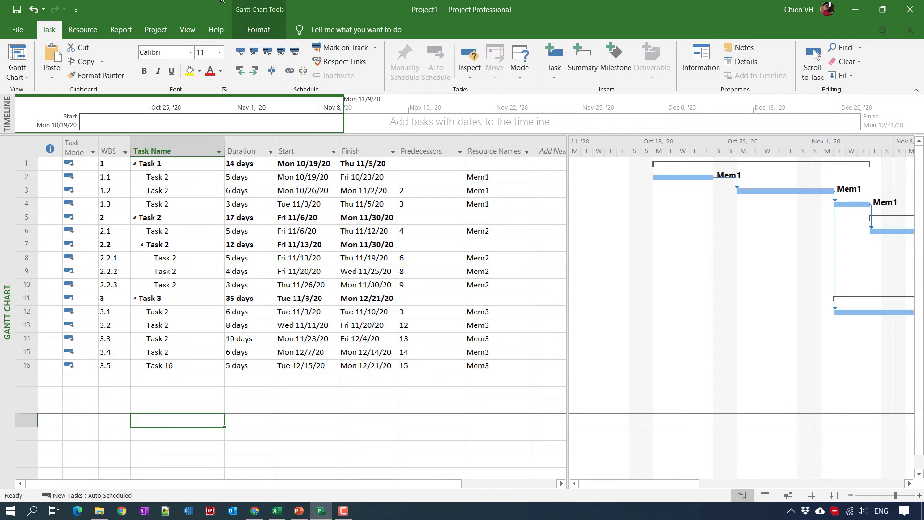
Set the default Baseline for the entire project after viewing the available baseline slots.
click(155, 30)
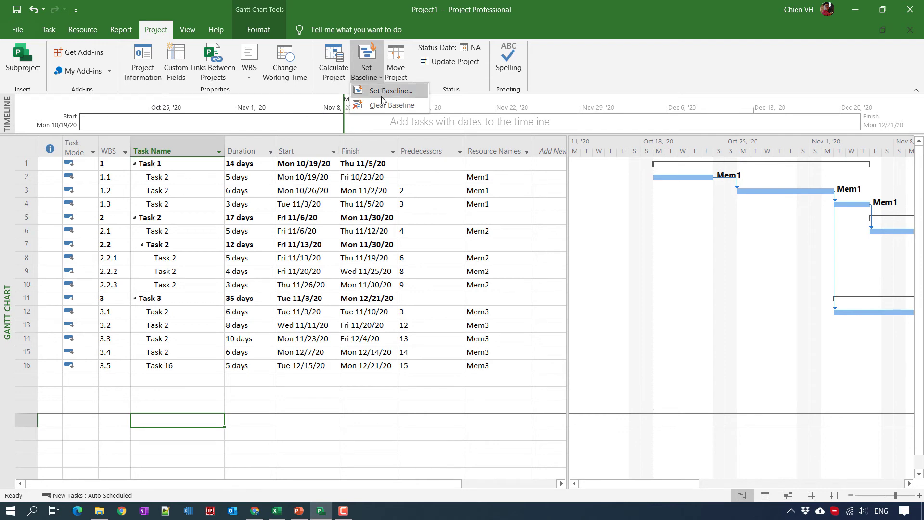
click(391, 90)
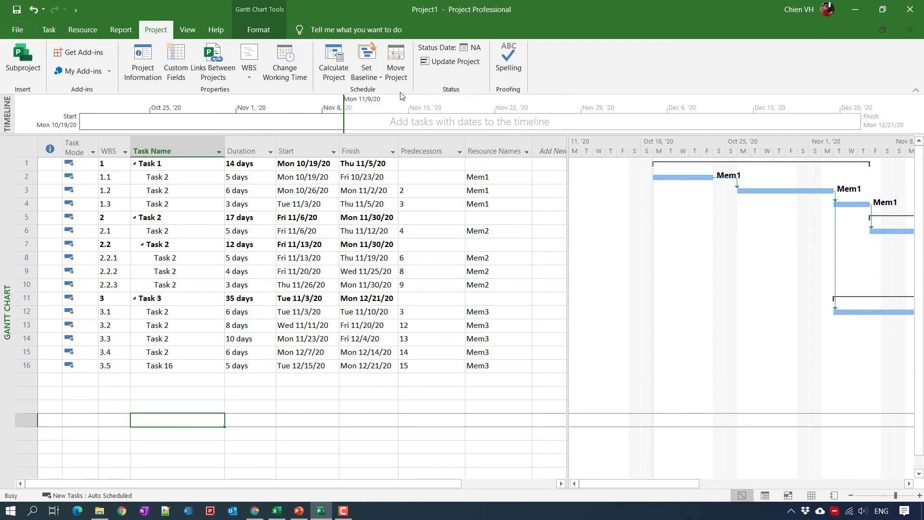
click(542, 182)
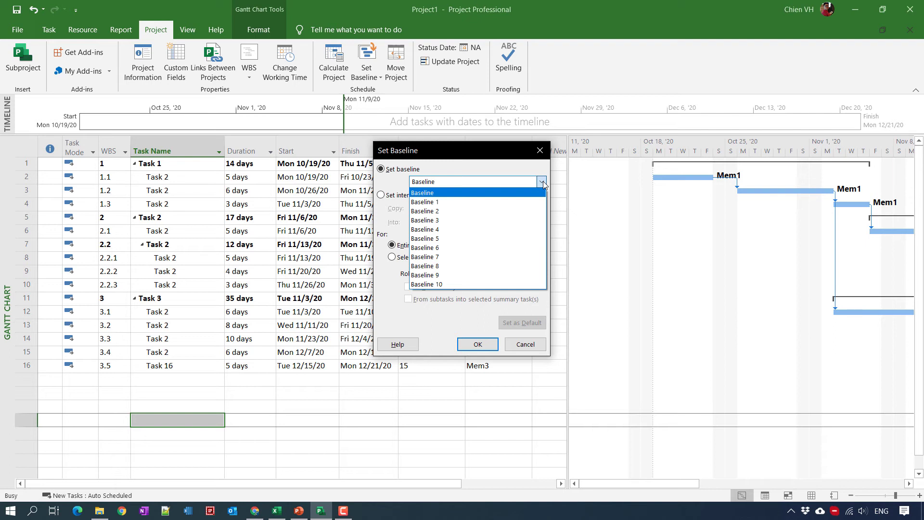
click(470, 154)
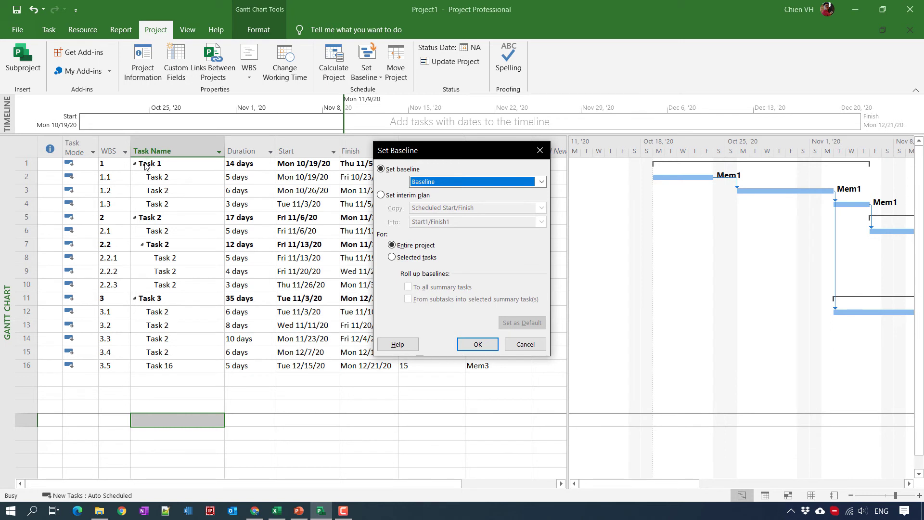
click(491, 346)
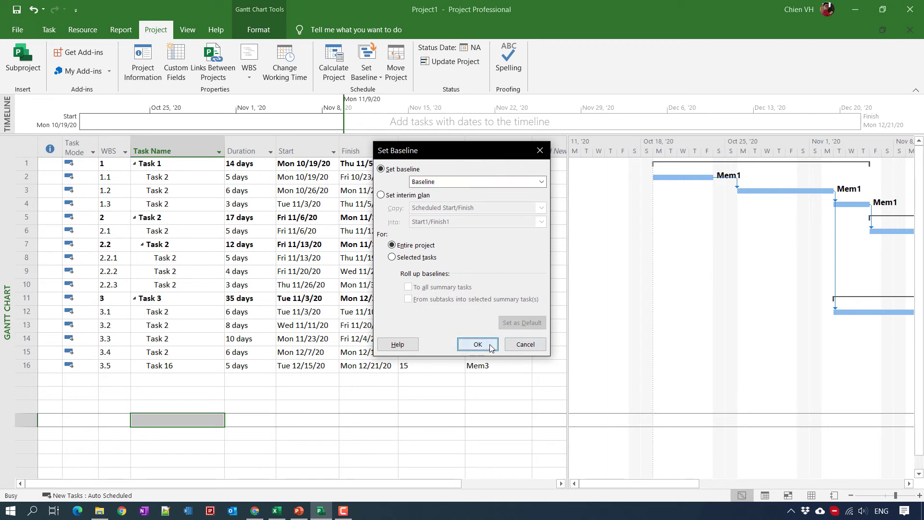